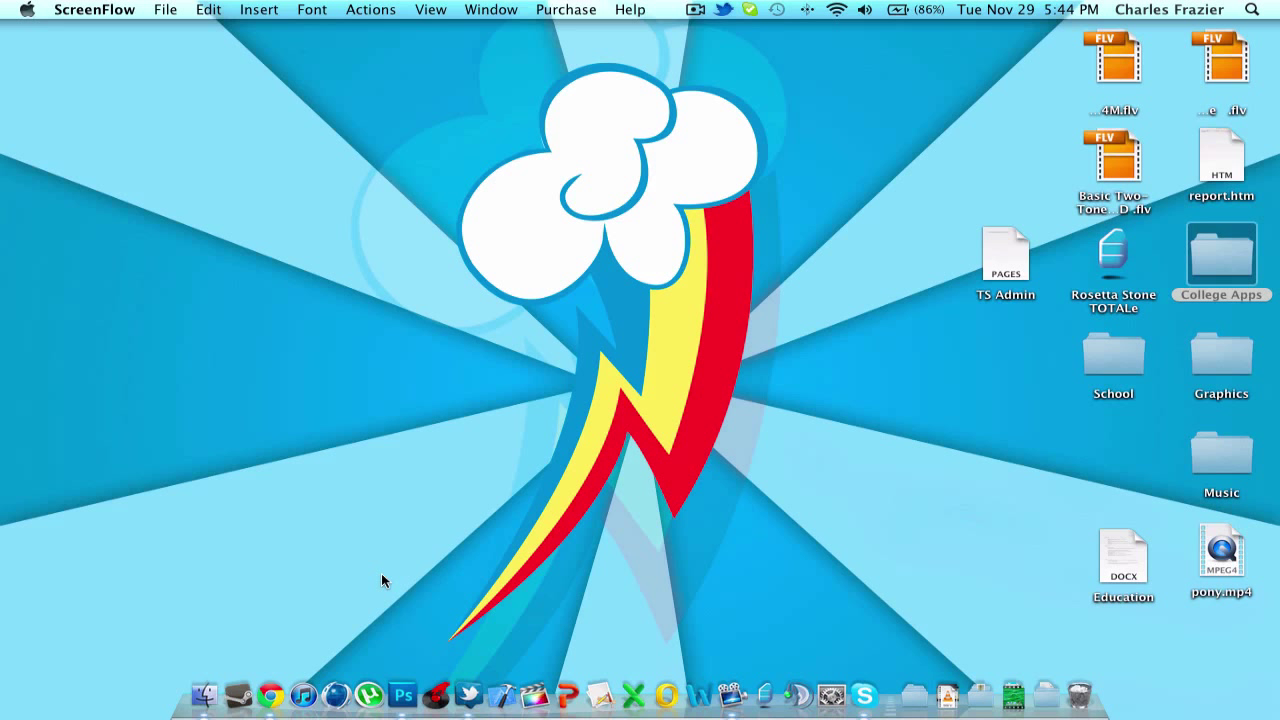
Launch Photoshop CS5 and create a white 8×8 px, 72 ppi document named Scratchpad.
left_click(400, 668)
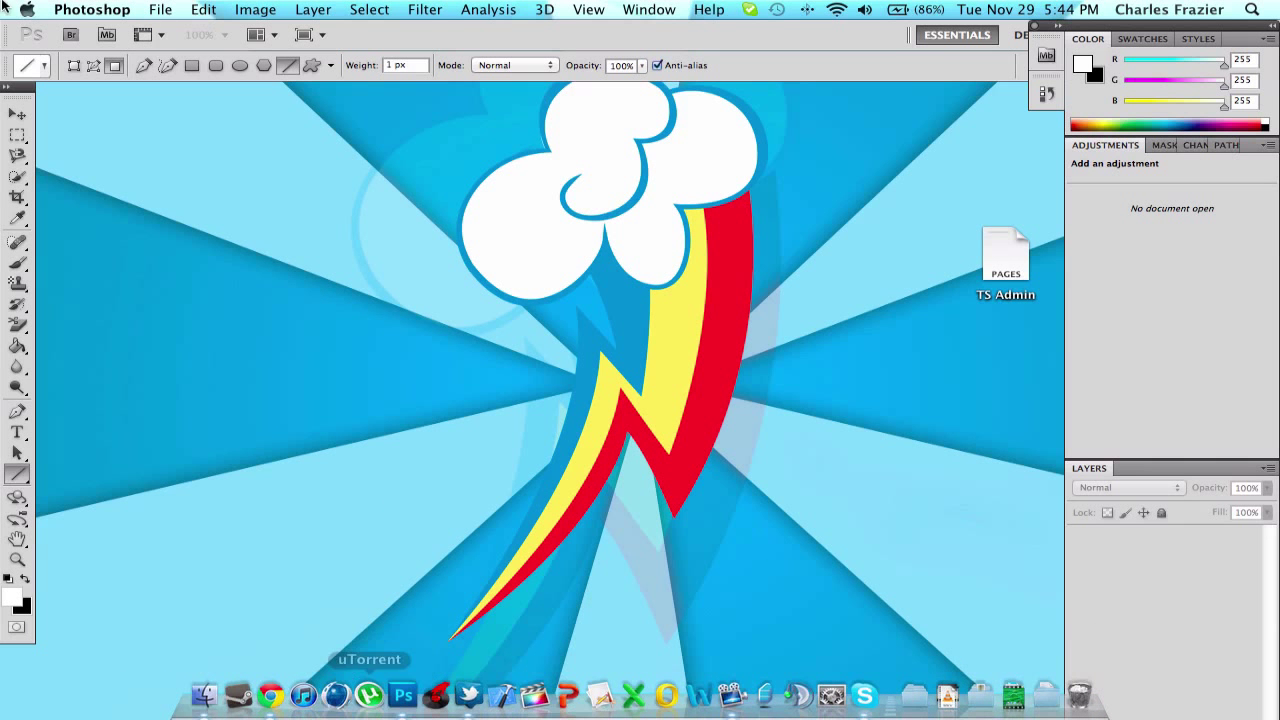
left_click(160, 9)
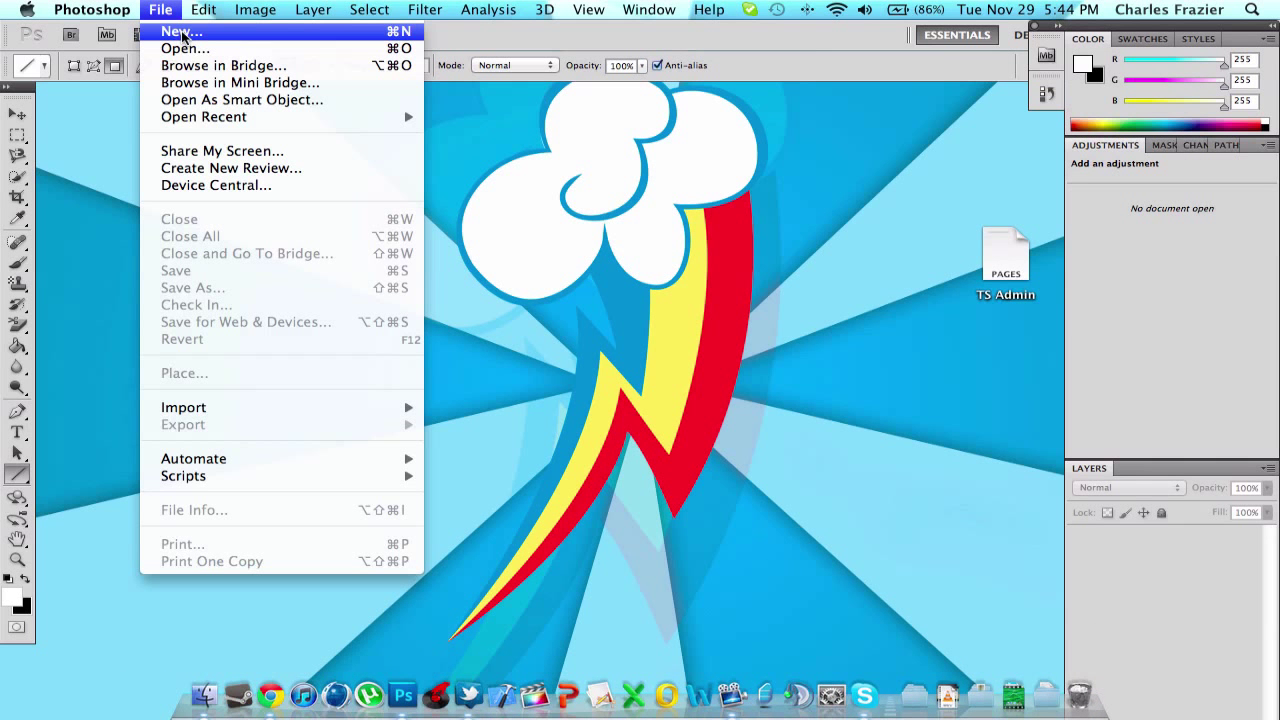
left_click(183, 32)
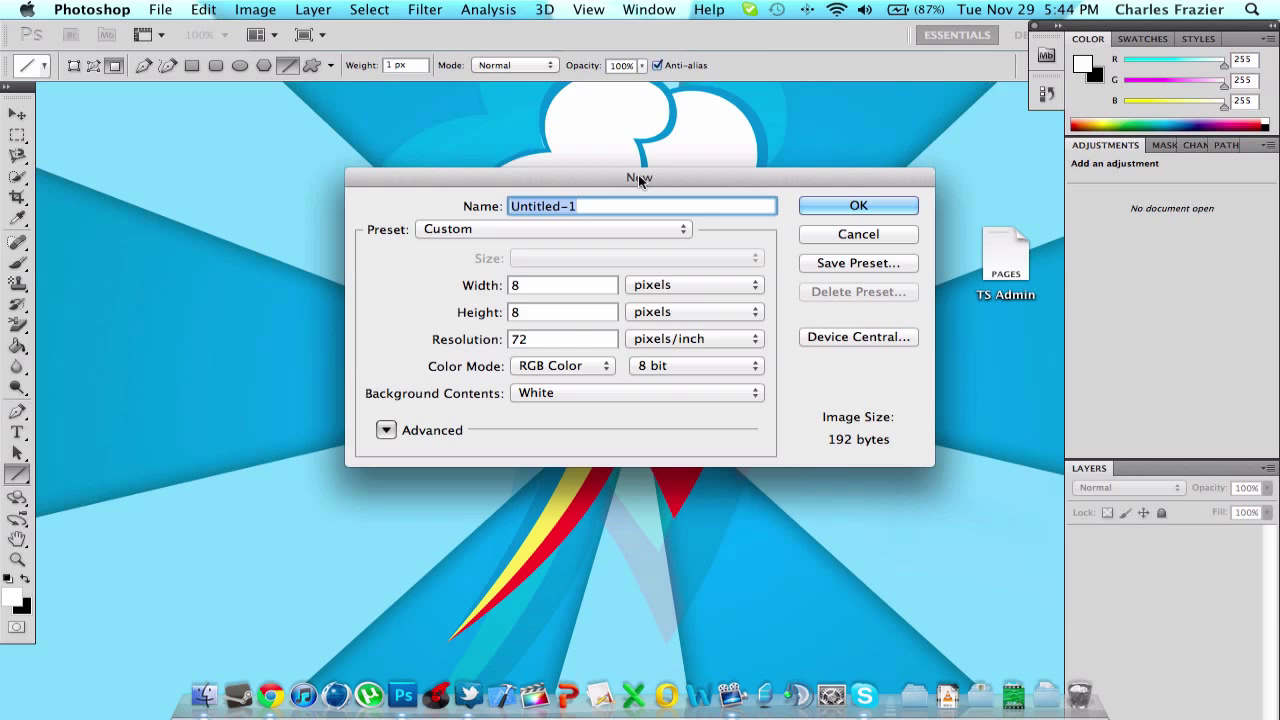
type("Scrat")
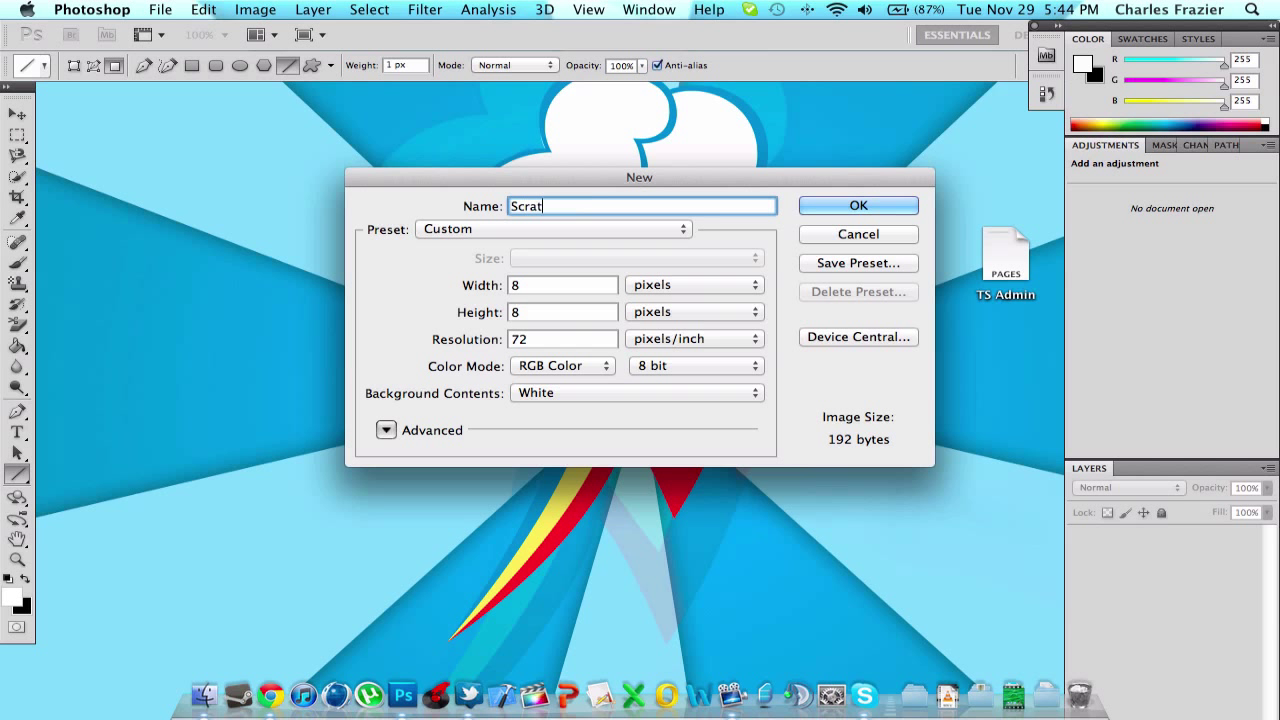
type("chpad")
left_click(803, 204)
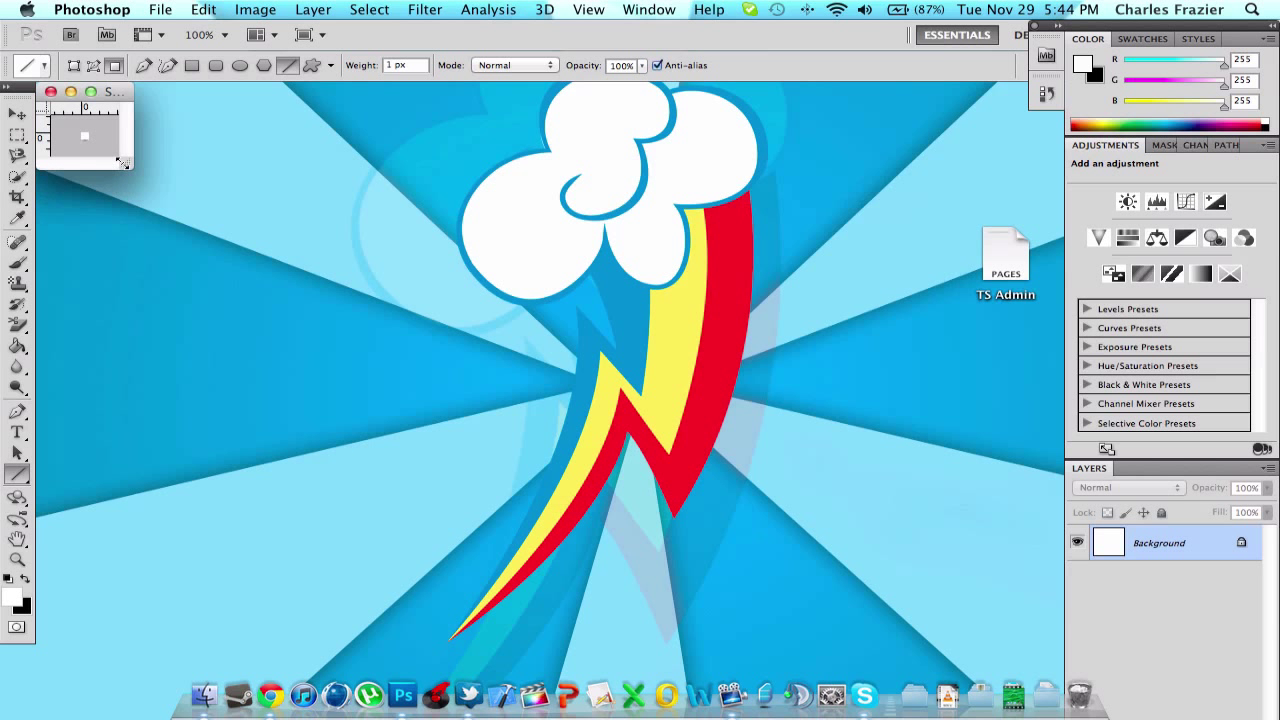
Enlarge the Scratchpad window and zoom the tiny canvas in closely.
left_click_drag(122, 162, 1010, 628)
left_click(195, 34)
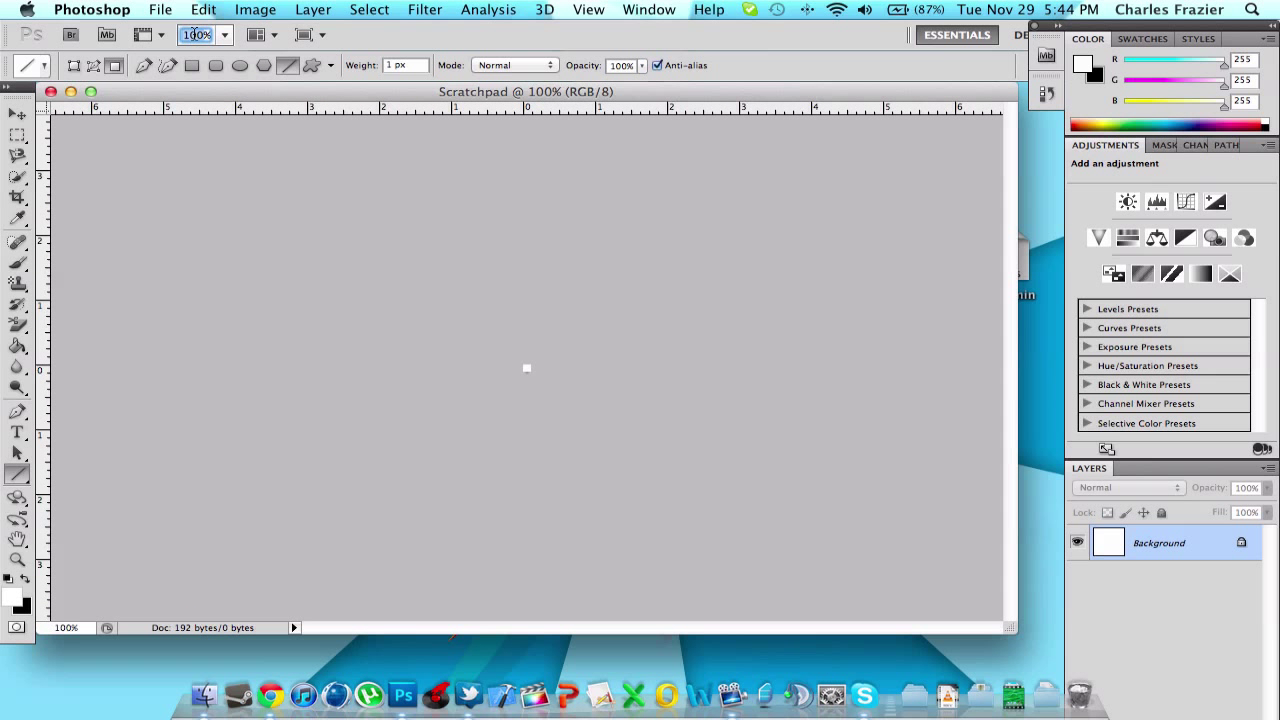
type("200%")
key("Return")
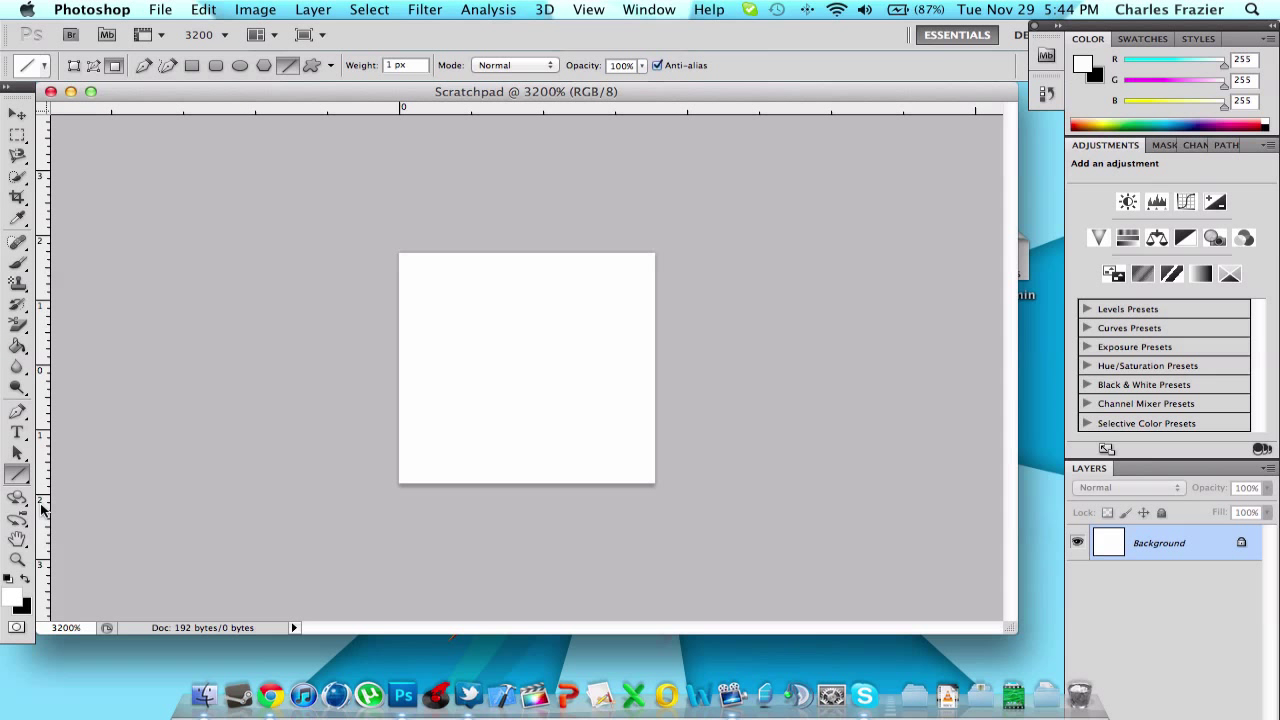
Reset default black/white colours and fill the canvas black with the Paint Bucket.
left_click(10, 581)
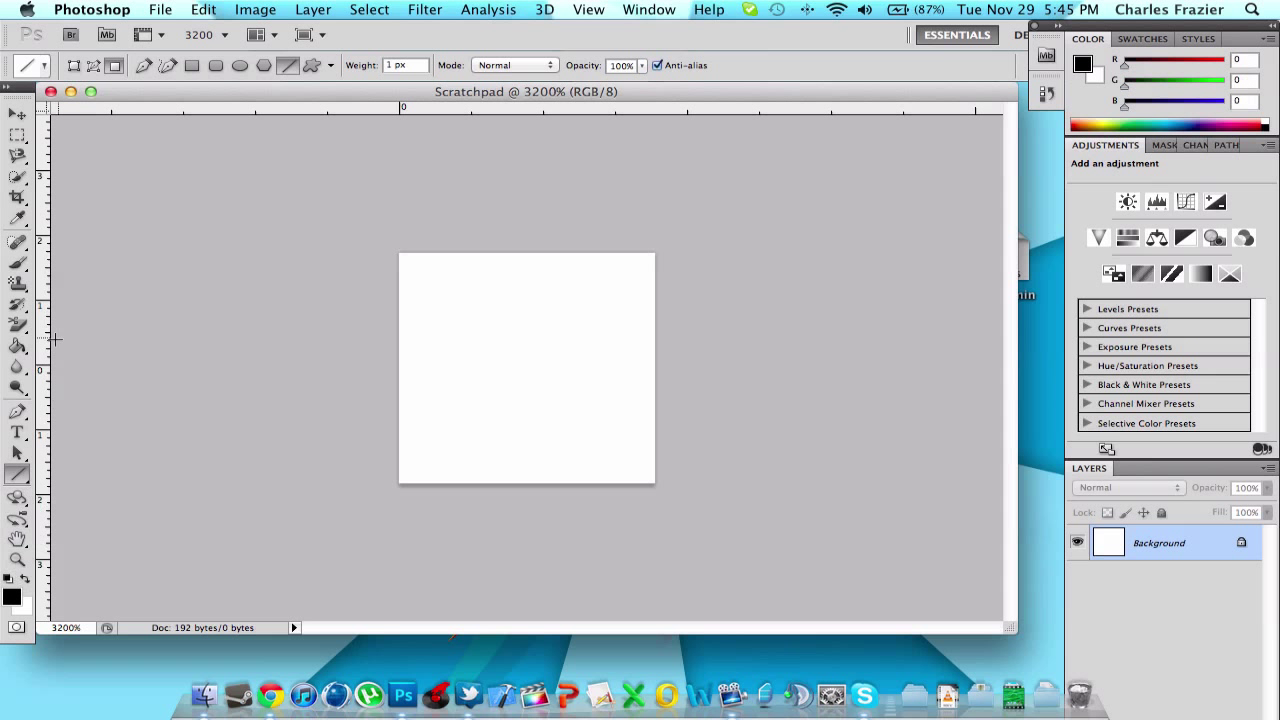
left_click(15, 345)
left_click(496, 342)
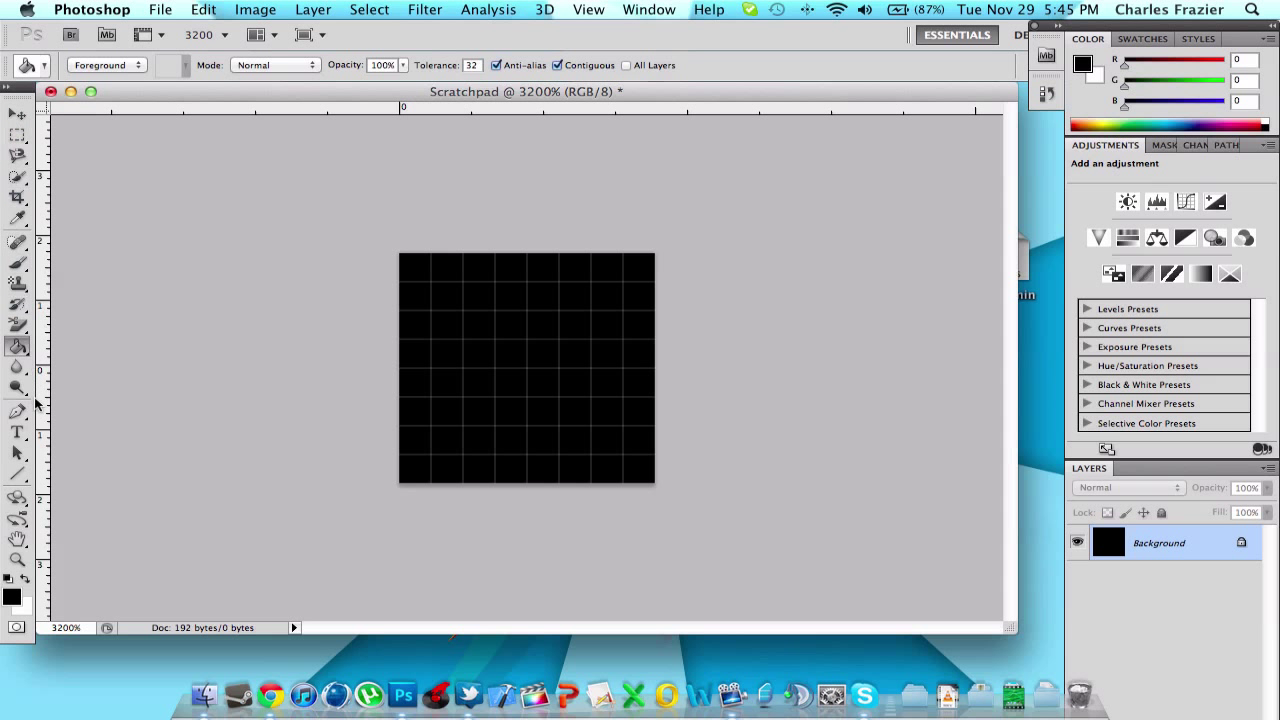
Choose the Line tool and make white the foreground colour.
left_click(18, 475)
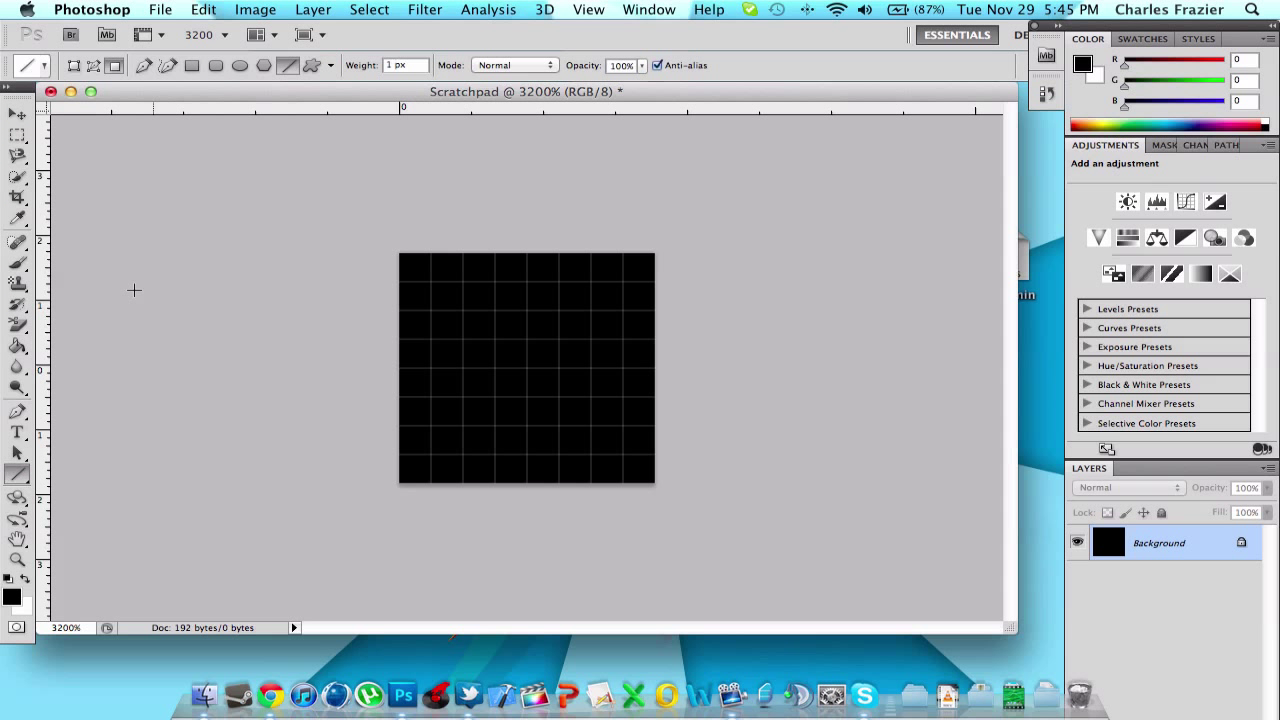
left_click_drag(18, 475, 98, 540)
left_click(25, 579)
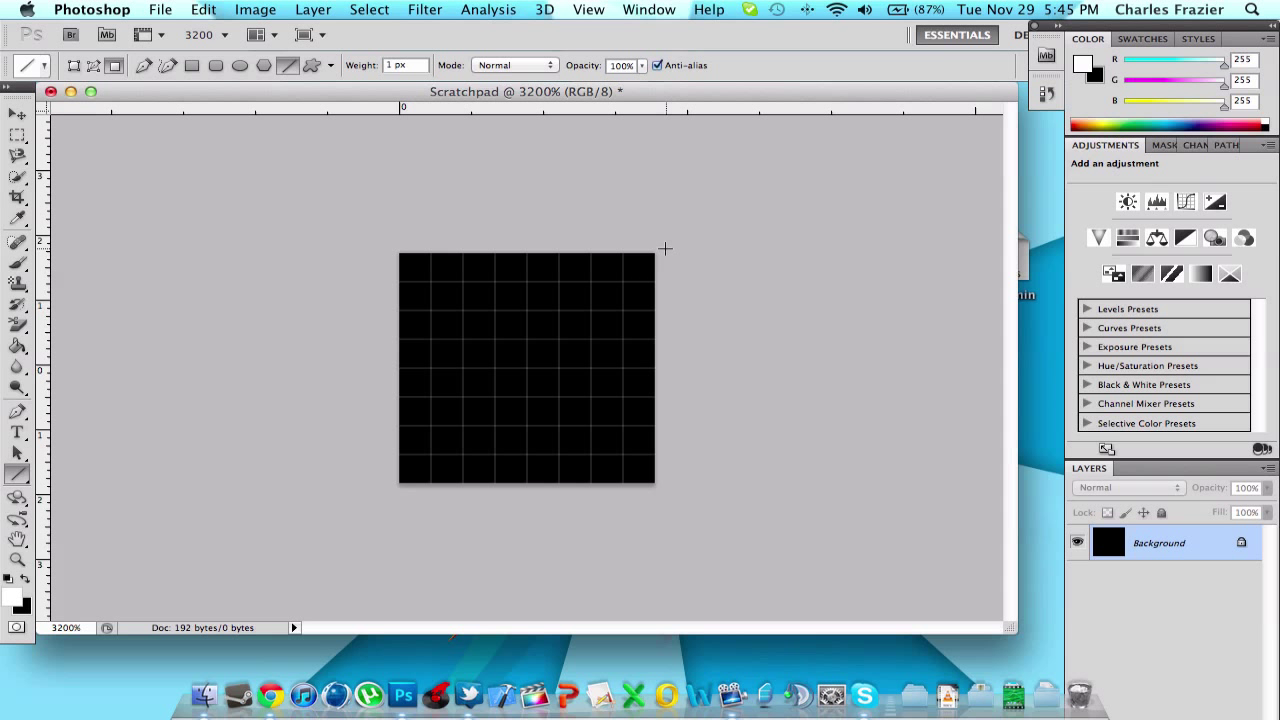
Draw white corner-to-corner lines along both diagonals, undoing one misplaced line.
mouse_move(665, 248)
left_mouse_down()
mouse_move(498, 380)
mouse_move(421, 422)
mouse_move(340, 517)
mouse_move(381, 493)
left_mouse_up()
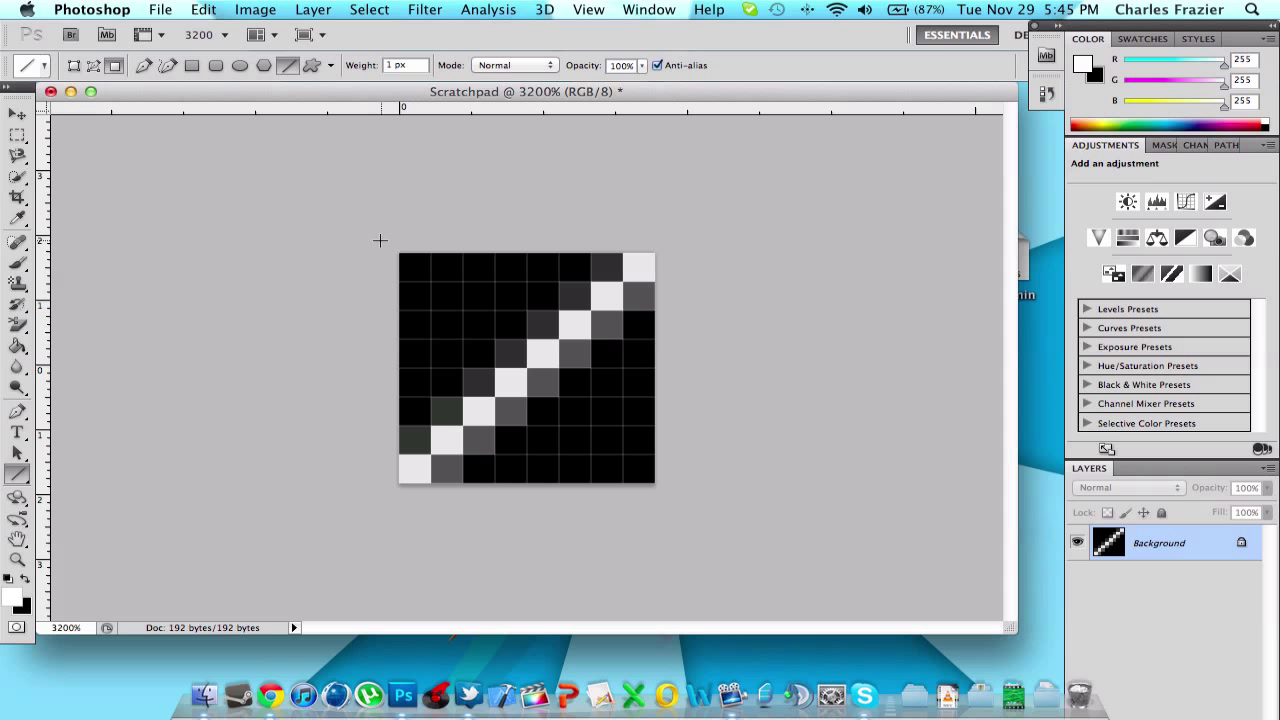
left_click_drag(378, 240, 515, 313)
key("super+z")
left_click_drag(400, 252, 693, 492)
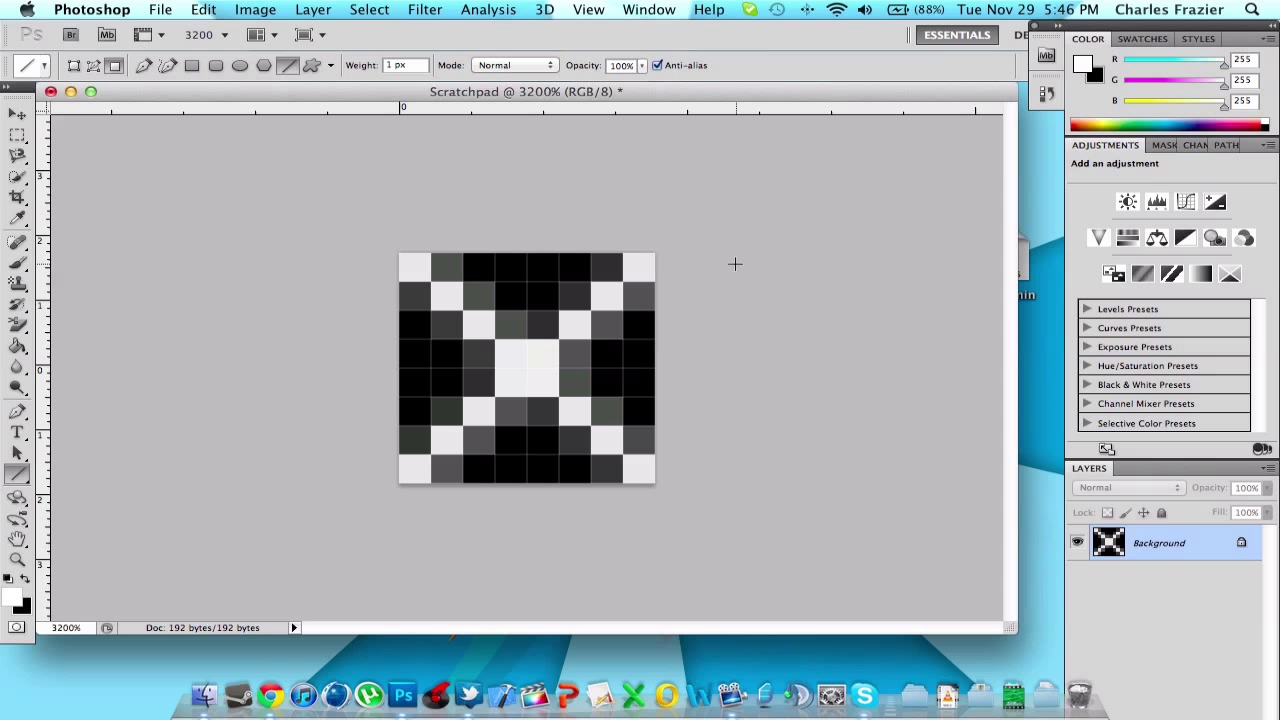
Use Edit > Define Pattern to store the tile as a pattern called Criscross.
left_click(202, 9)
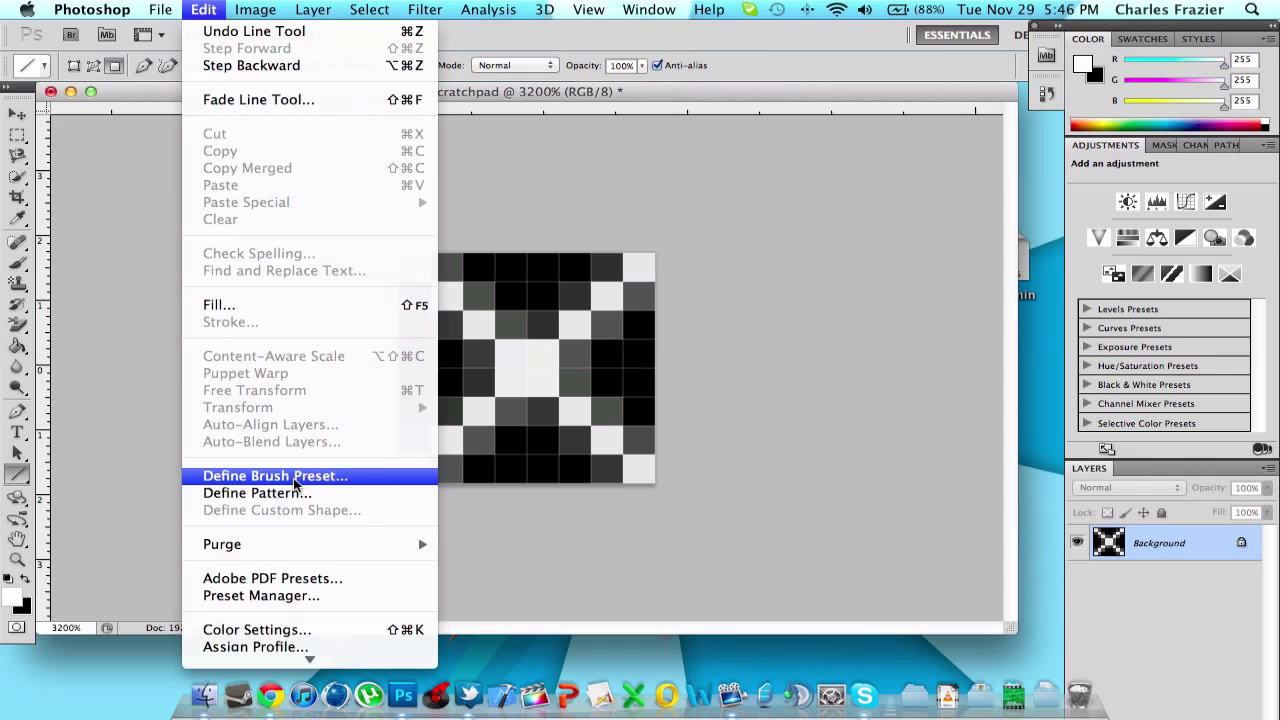
left_click(290, 494)
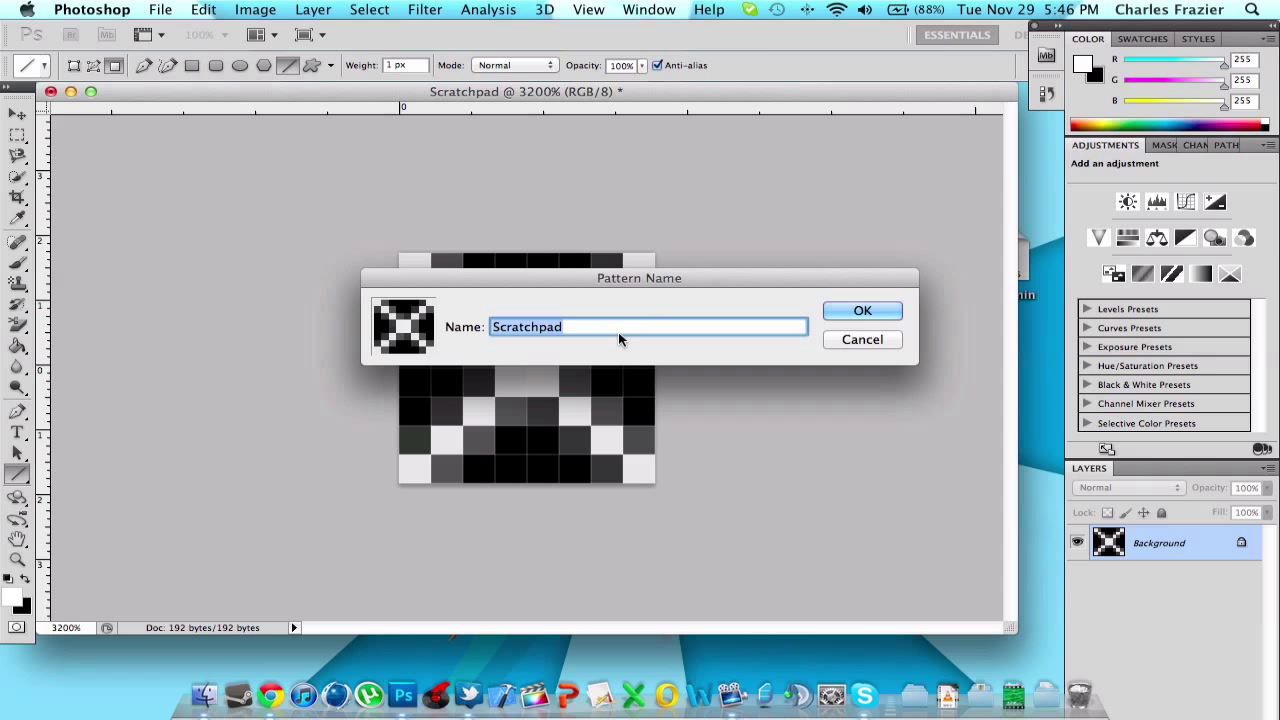
type("cross")
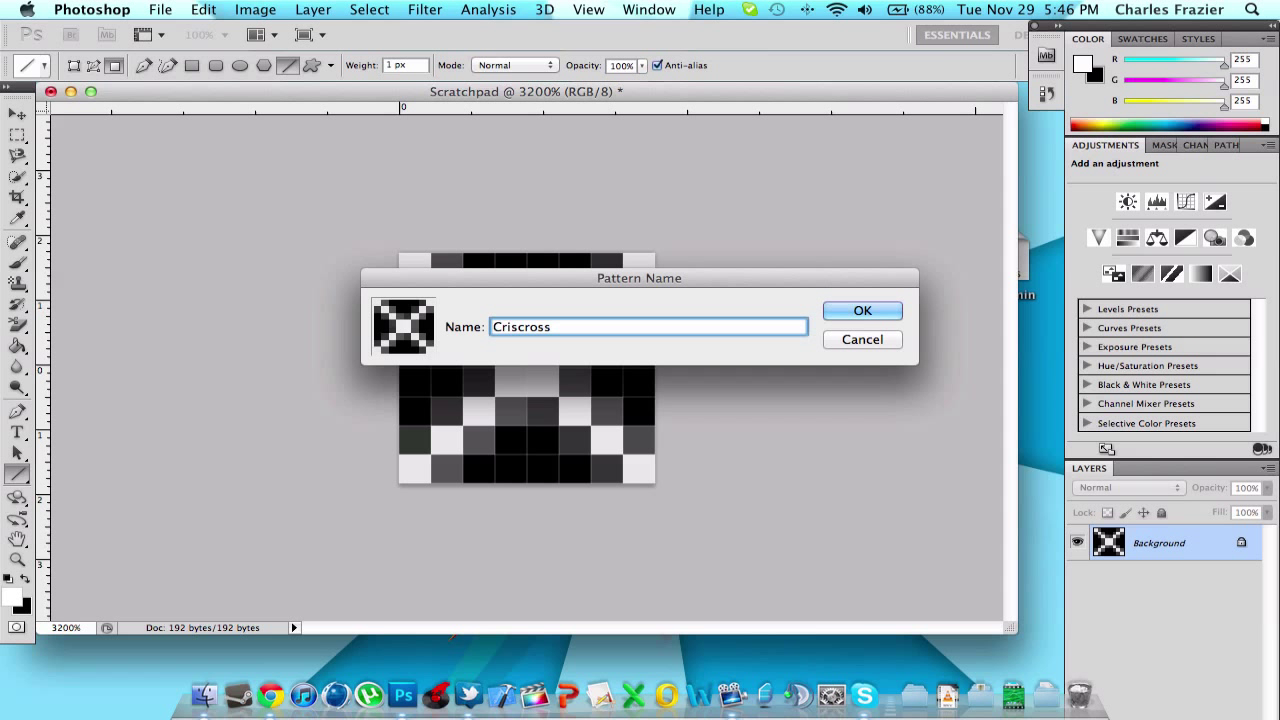
left_click(858, 311)
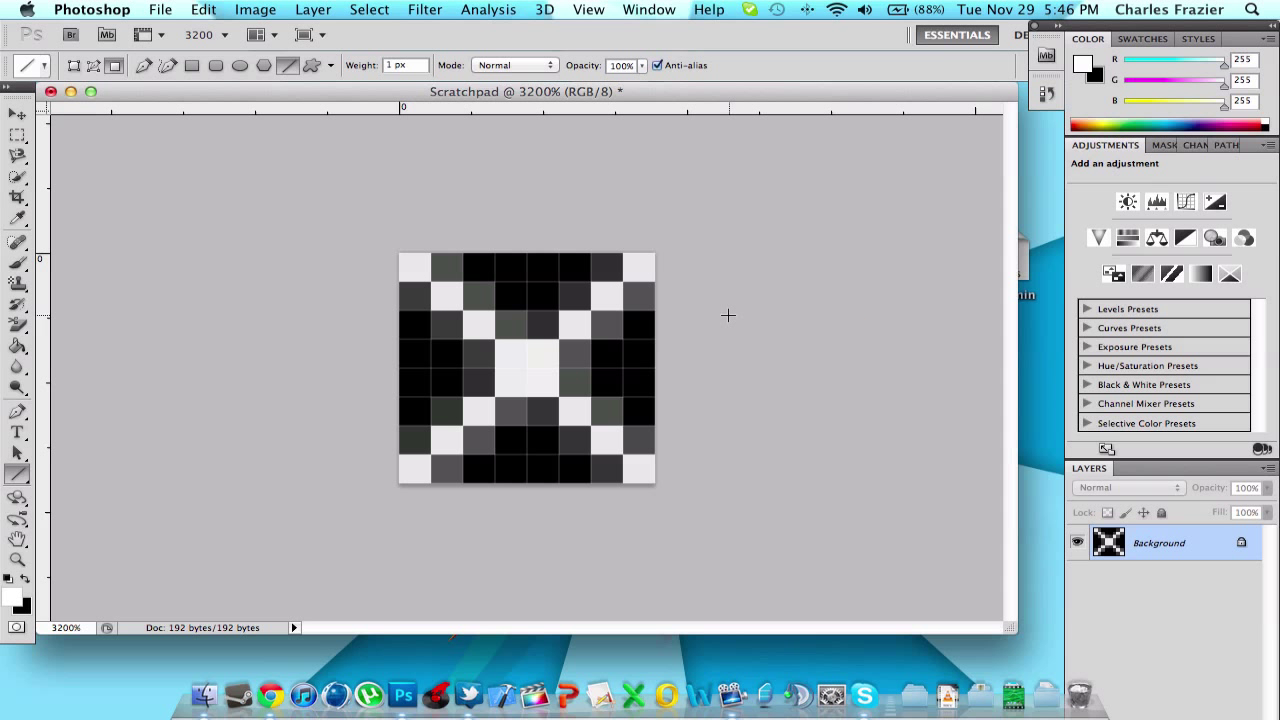
Make a new white document with Width 1280 and Height 720 pixels.
left_click(162, 10)
mouse_move(194, 12)
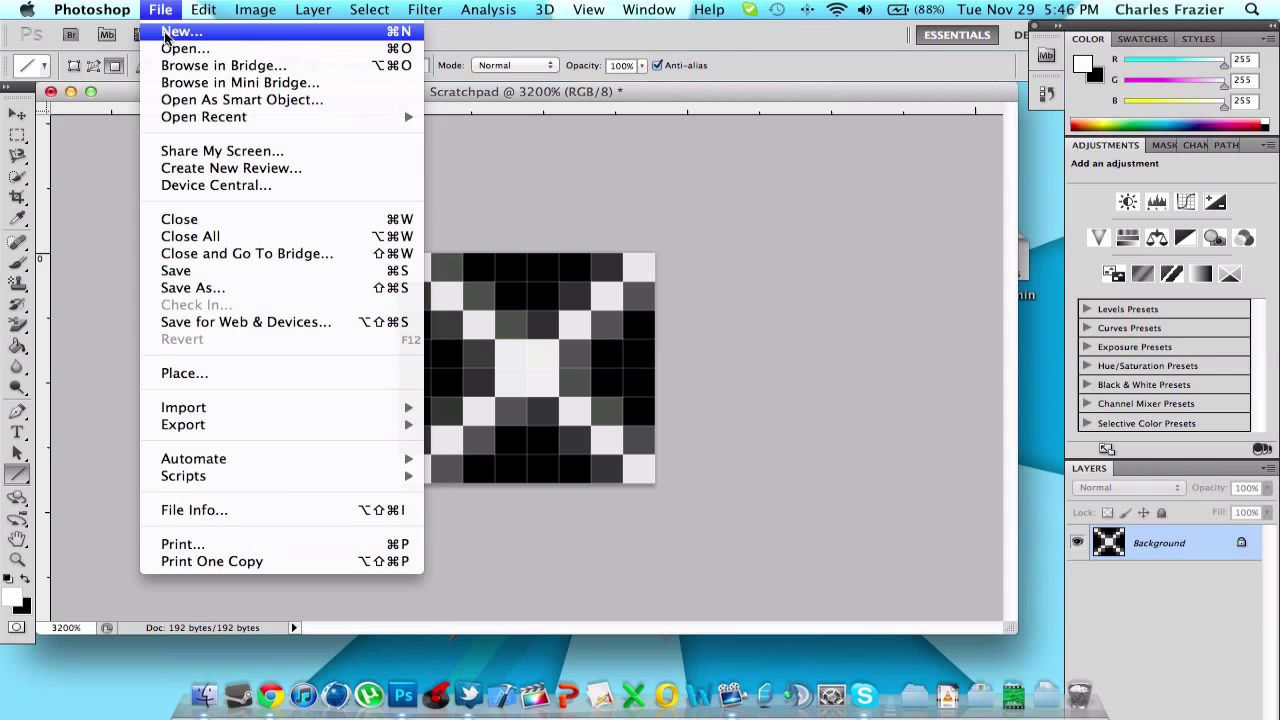
left_click(170, 35)
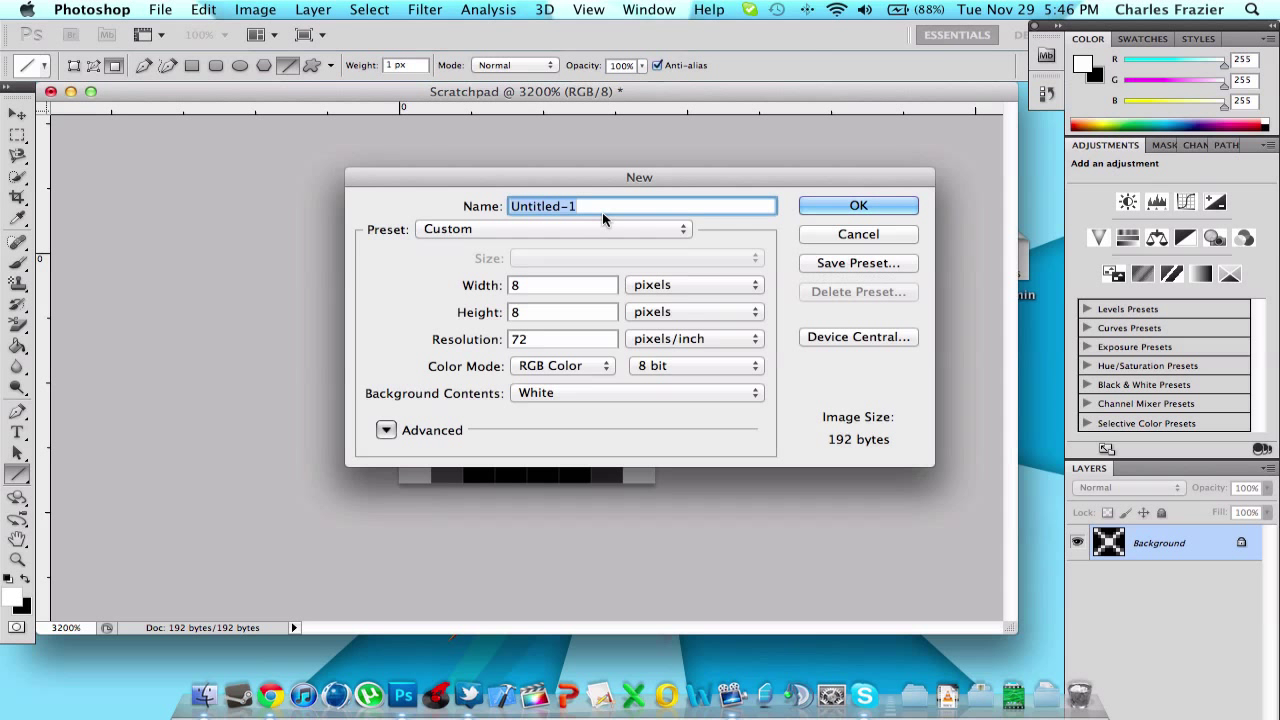
key("Tab")
type("1280")
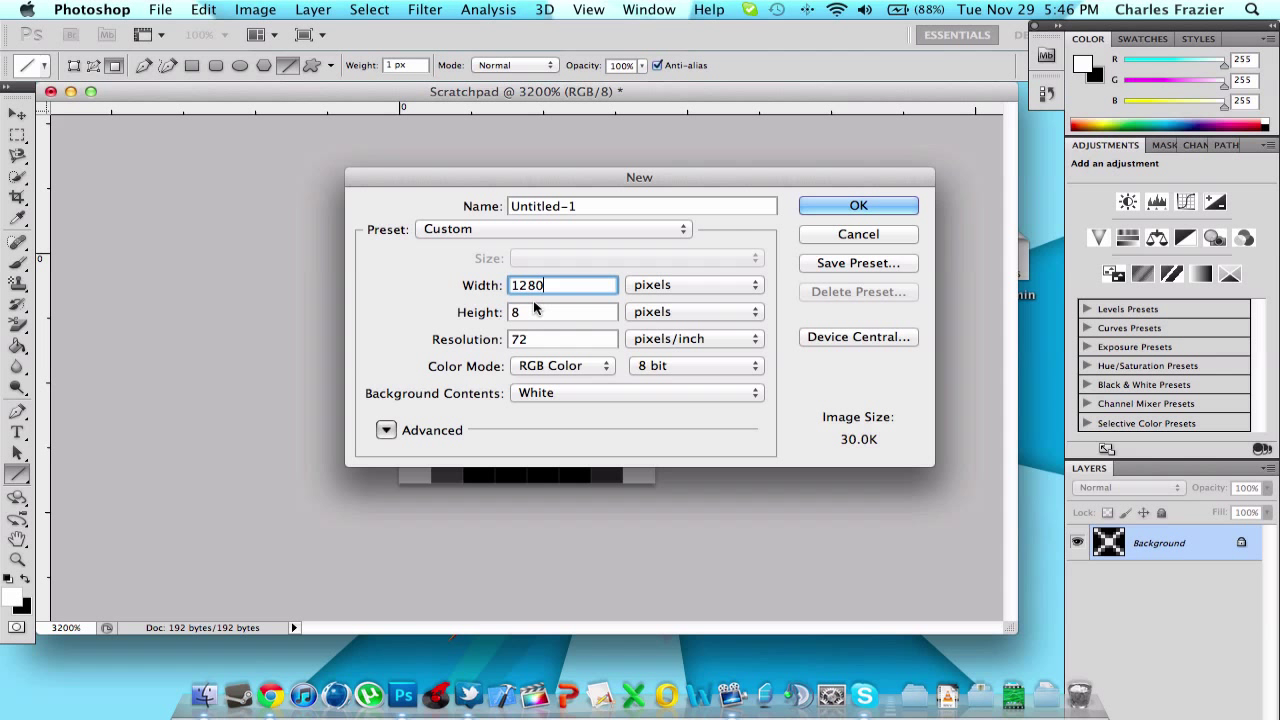
key("Tab")
type("720")
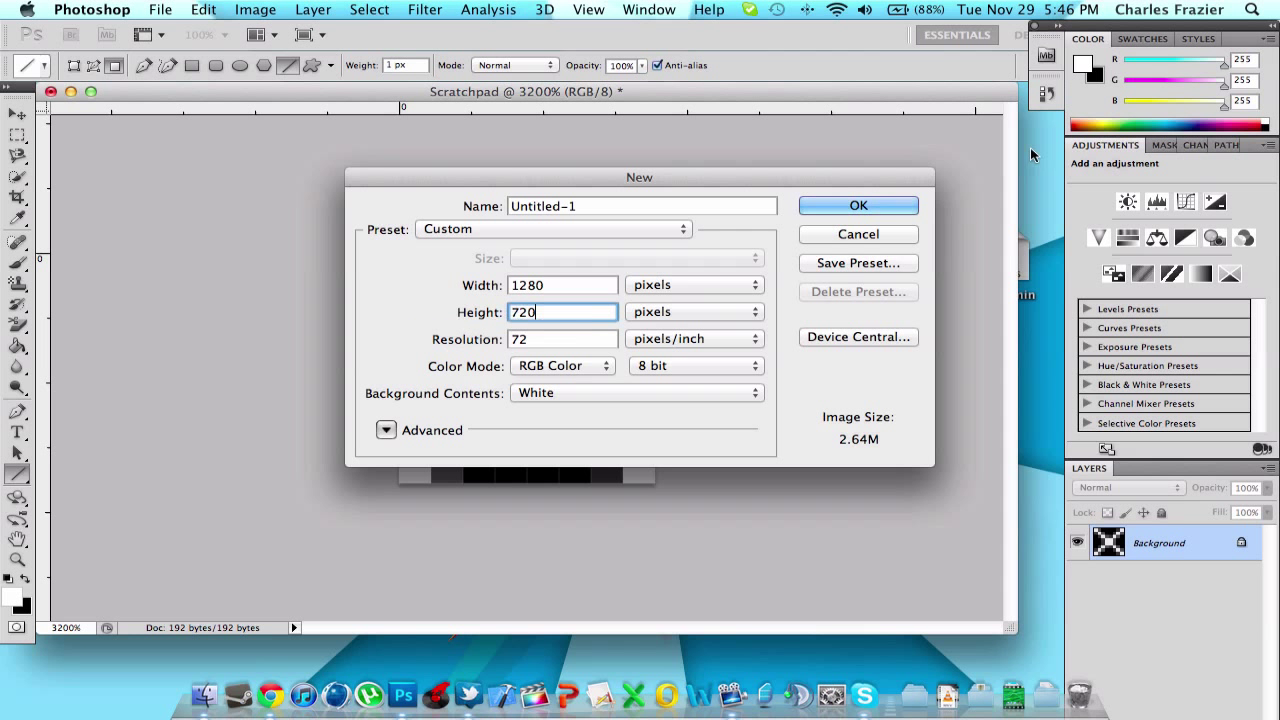
left_click(868, 206)
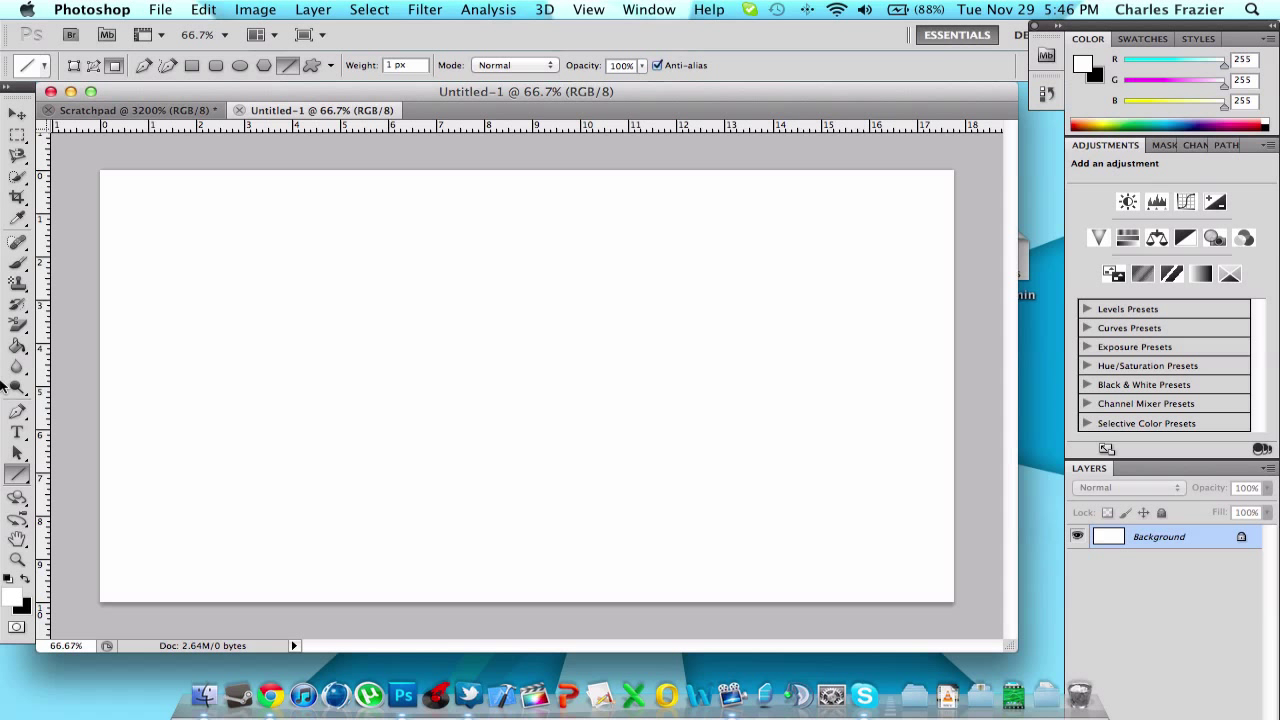
Convert the Background into Layer 0 and enable Gradient Overlay in its Layer Style.
double_click(1174, 540)
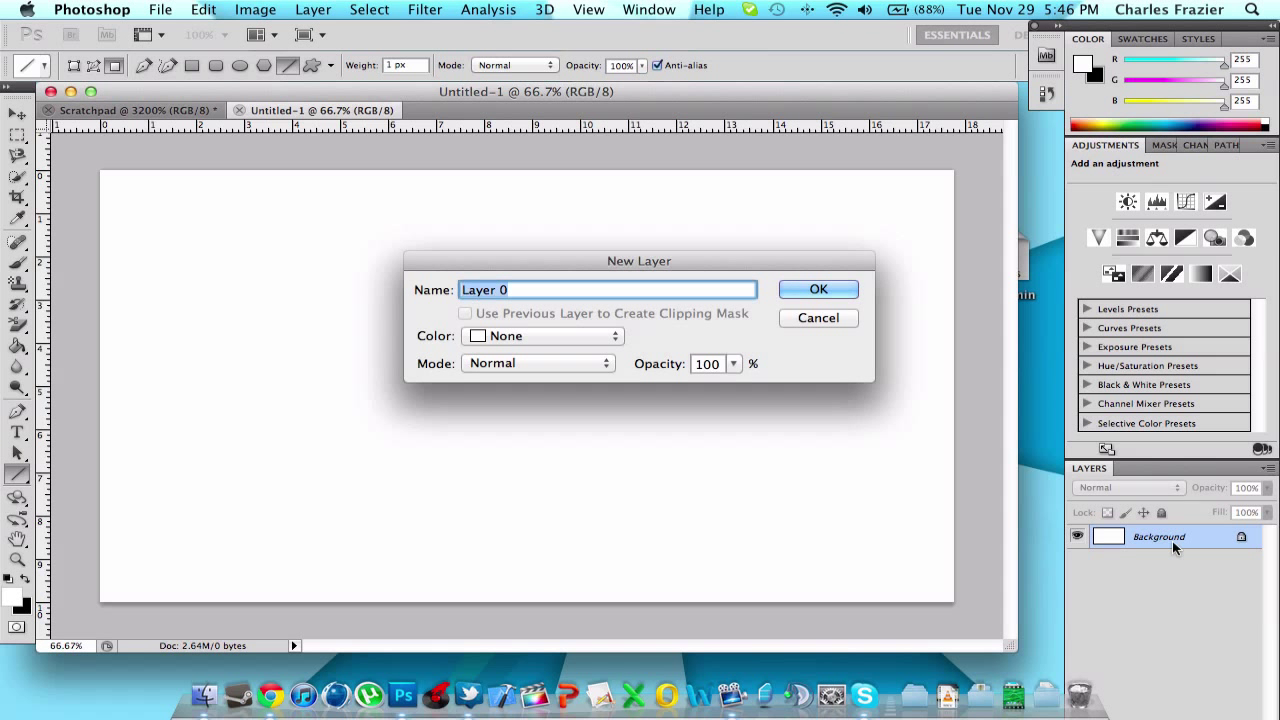
key("Return")
right_click(1171, 542)
left_click(1045, 282)
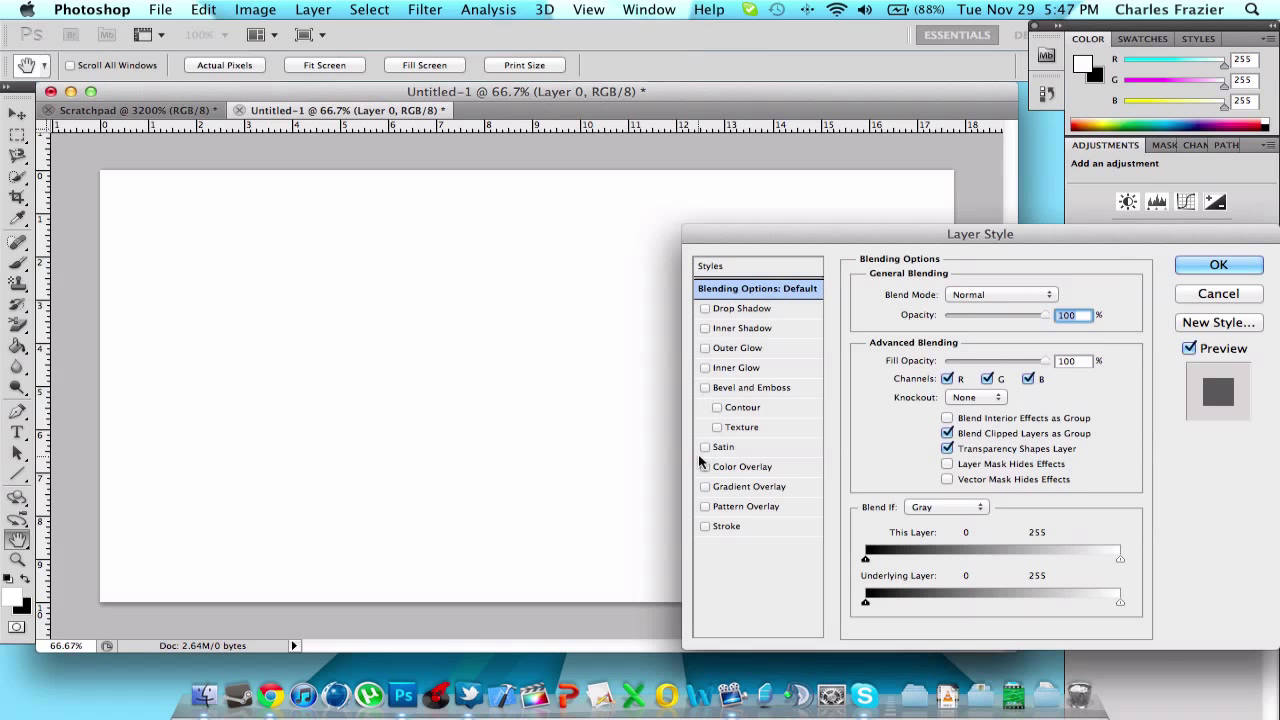
left_click(706, 487)
left_click(723, 486)
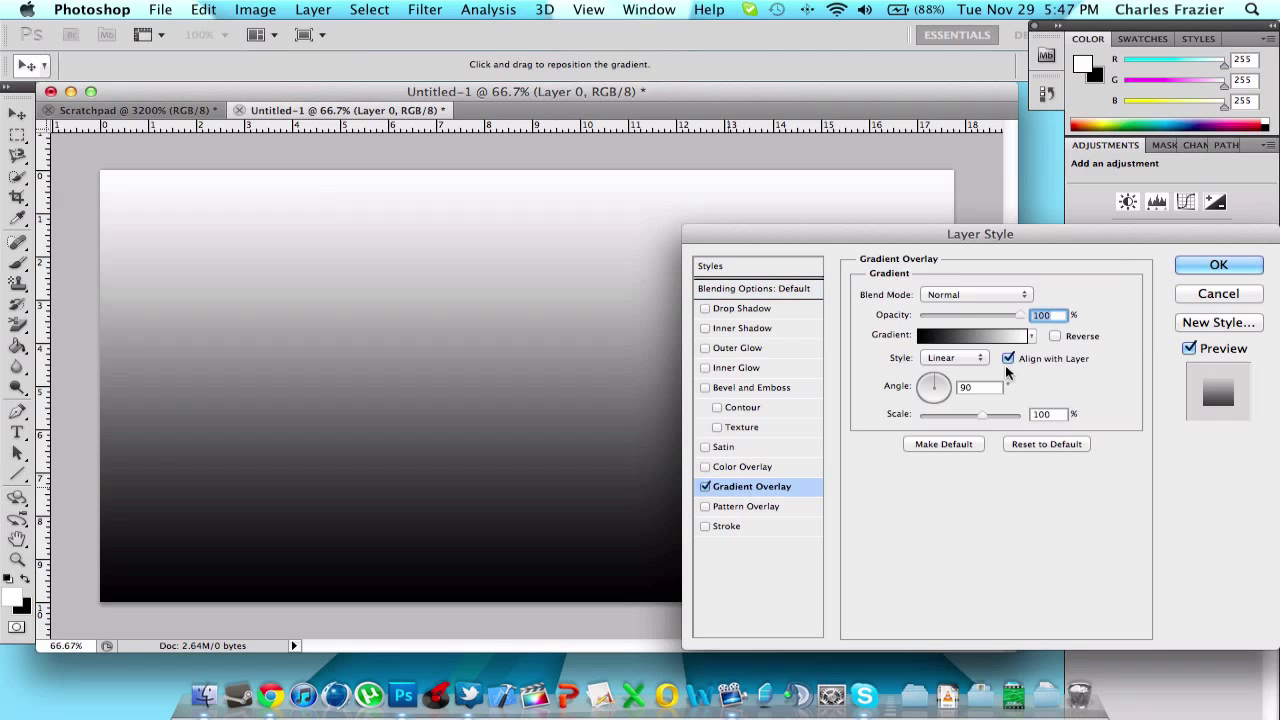
Set the gradient overlay to Radial, reversed, with Scale 150%.
left_click(1032, 337)
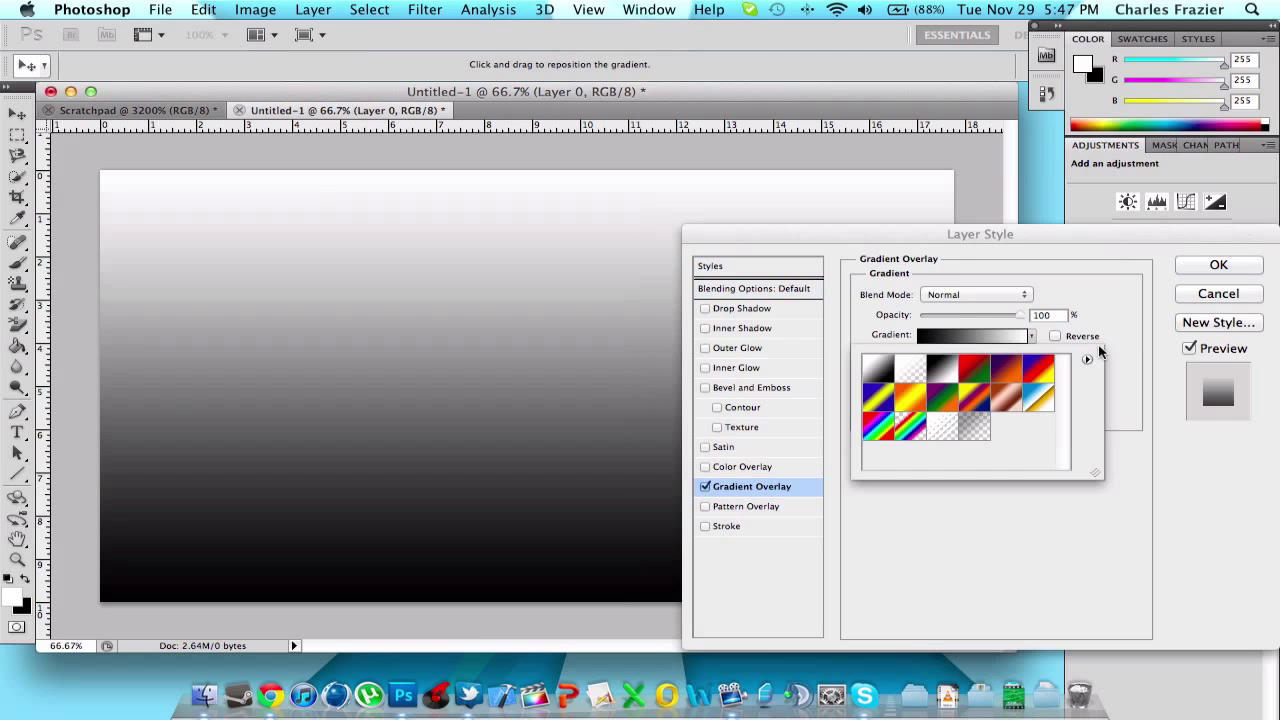
left_click(1105, 392)
left_click(962, 371)
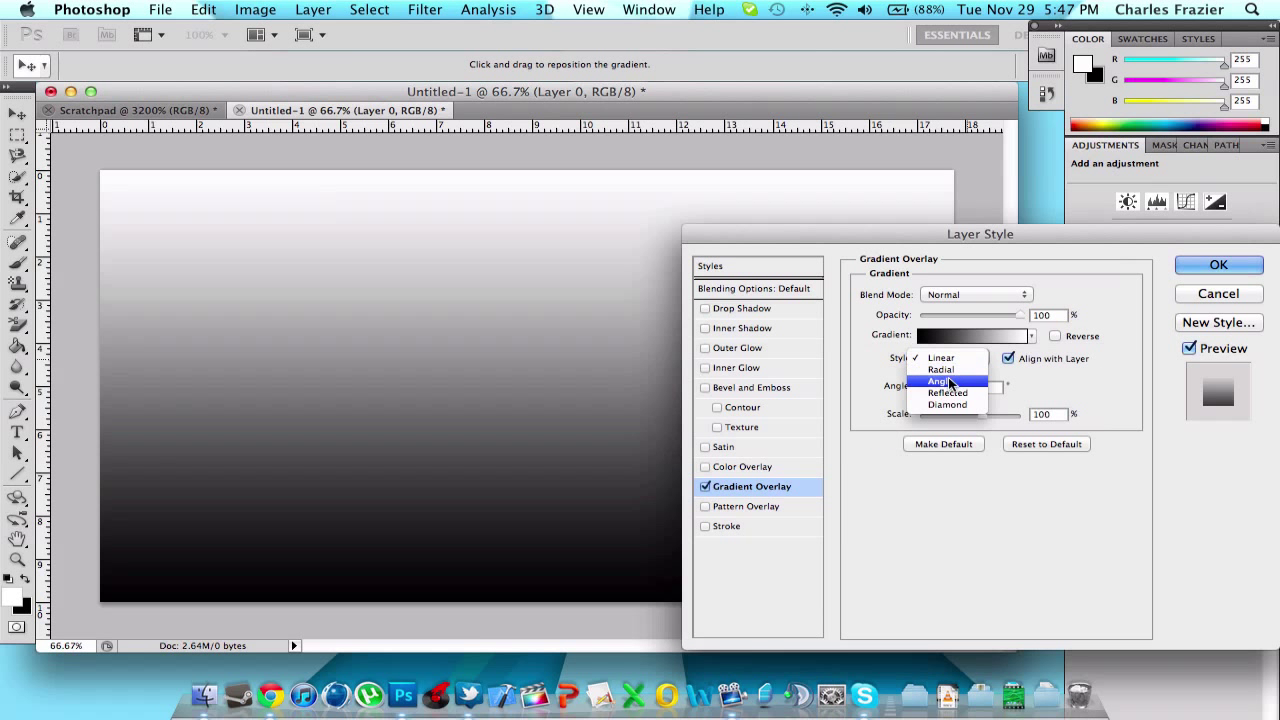
left_click(955, 364)
left_click(956, 360)
left_click(944, 371)
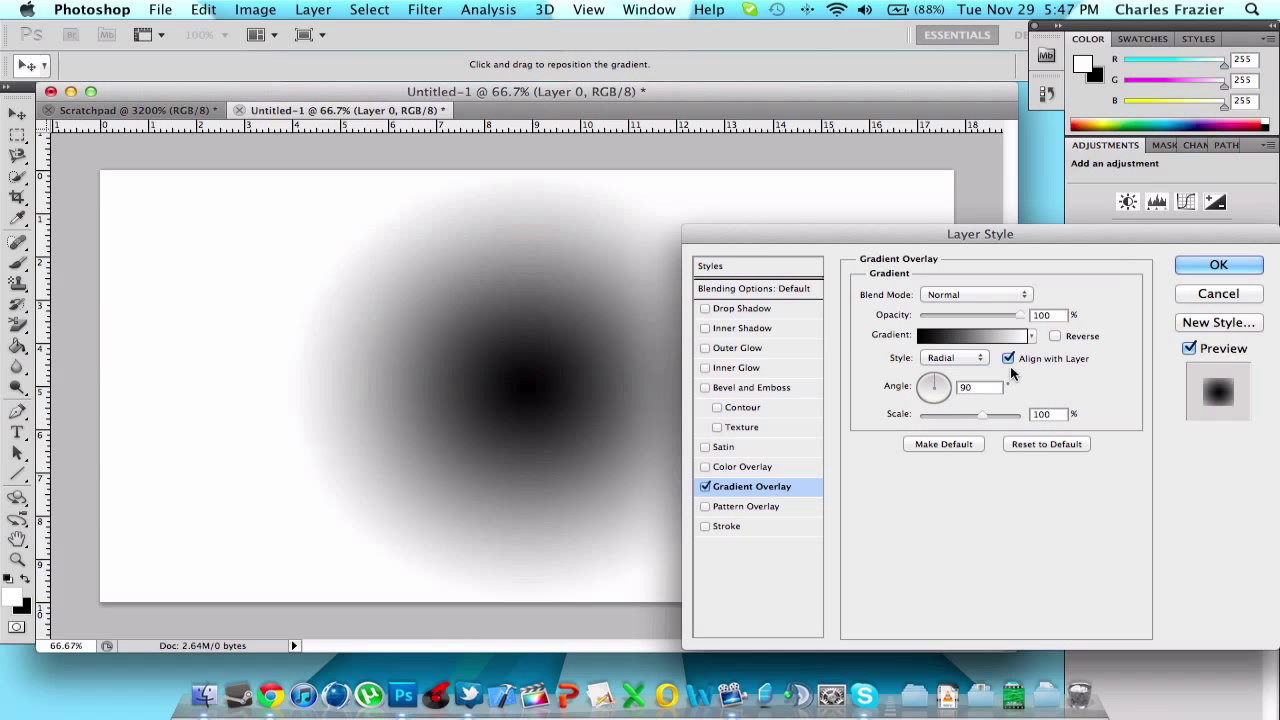
left_click(1056, 337)
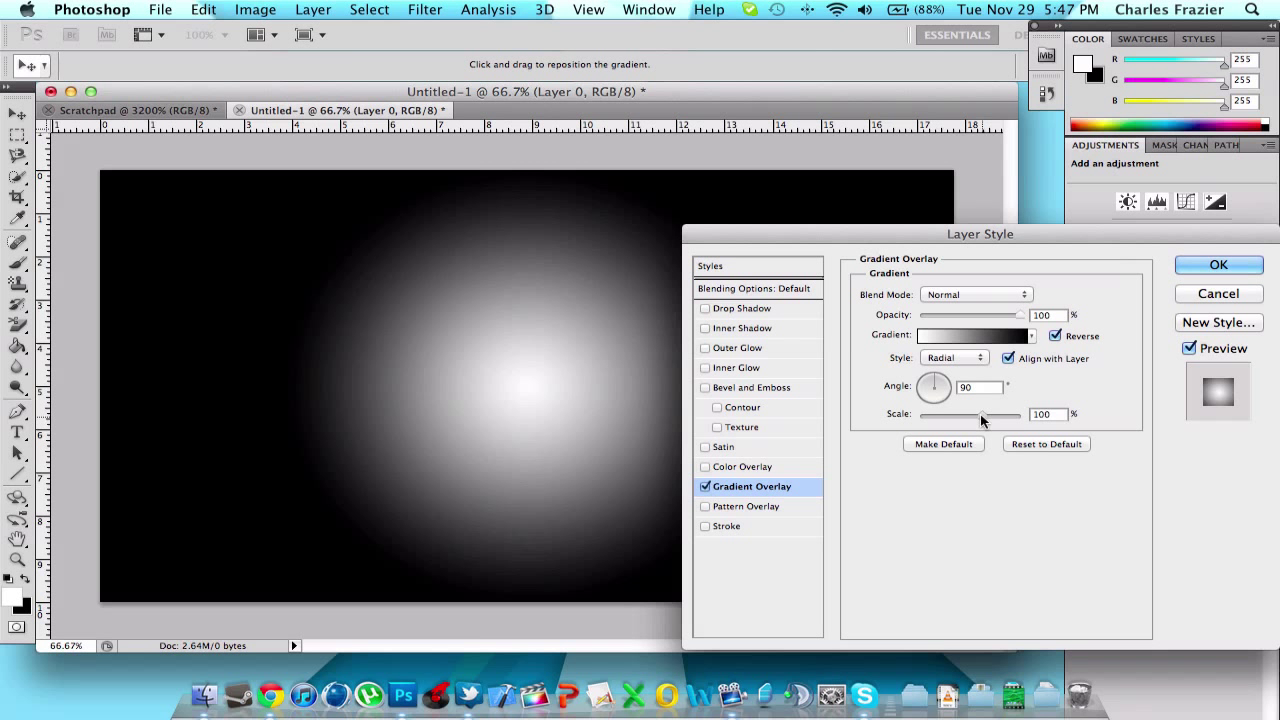
left_click_drag(983, 414, 1050, 422)
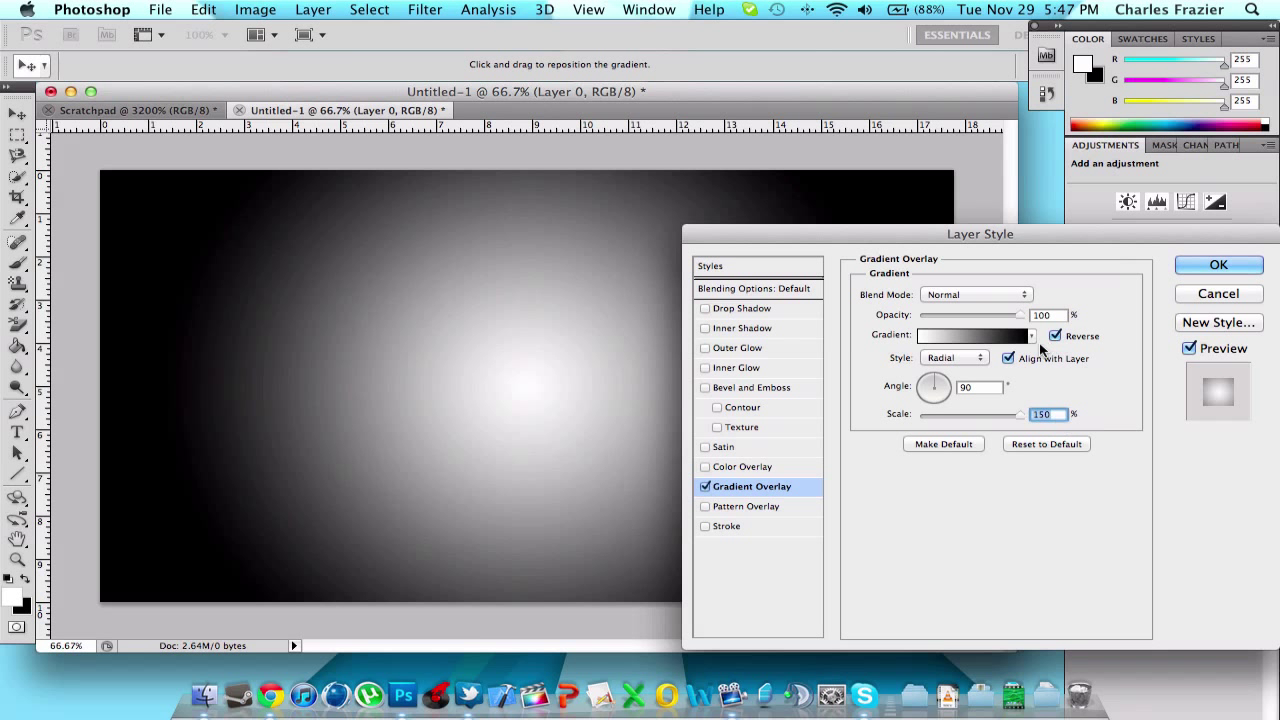
Change the gradient's left black stop to light grey #cdcdcd in the Gradient Editor.
left_click(985, 336)
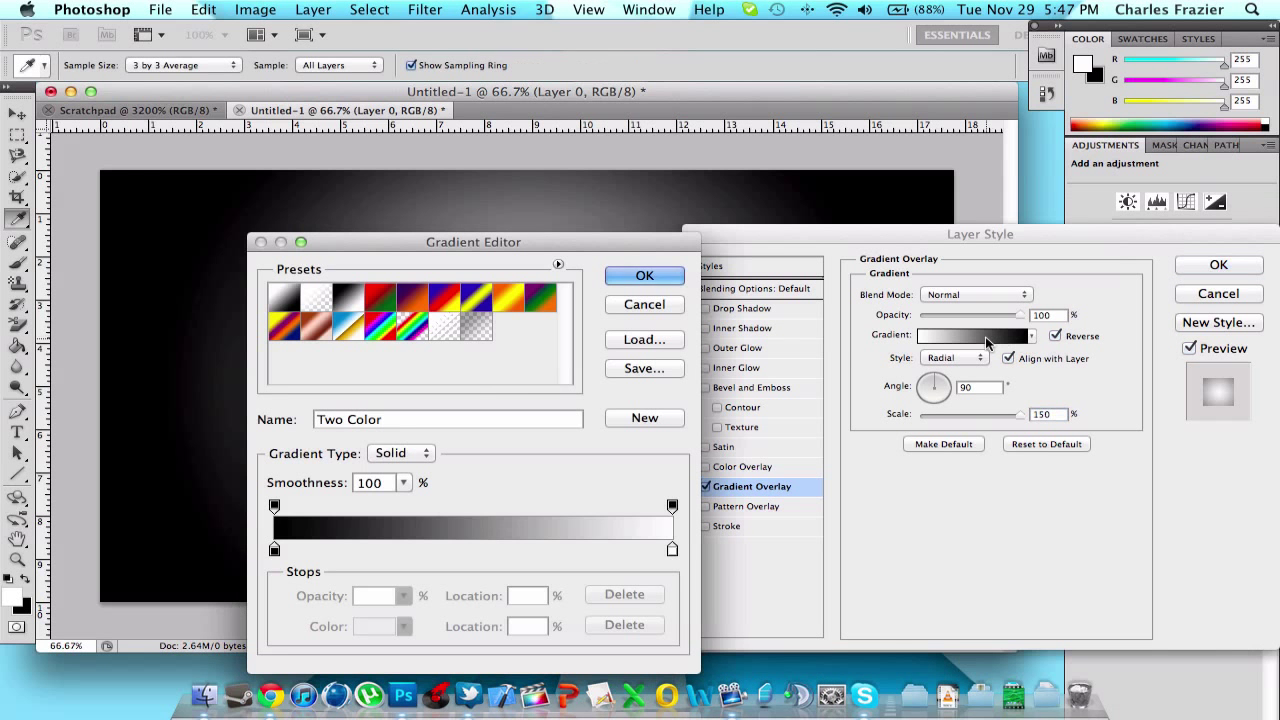
left_click(275, 550)
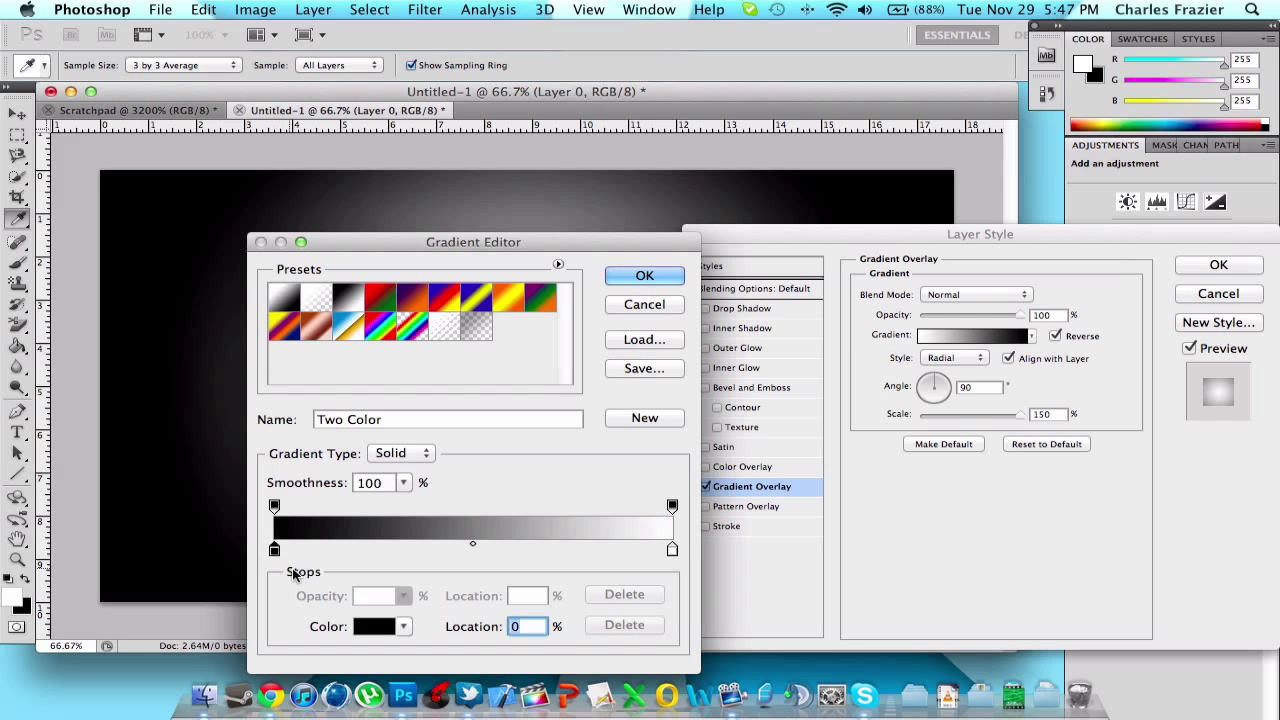
left_click(366, 627)
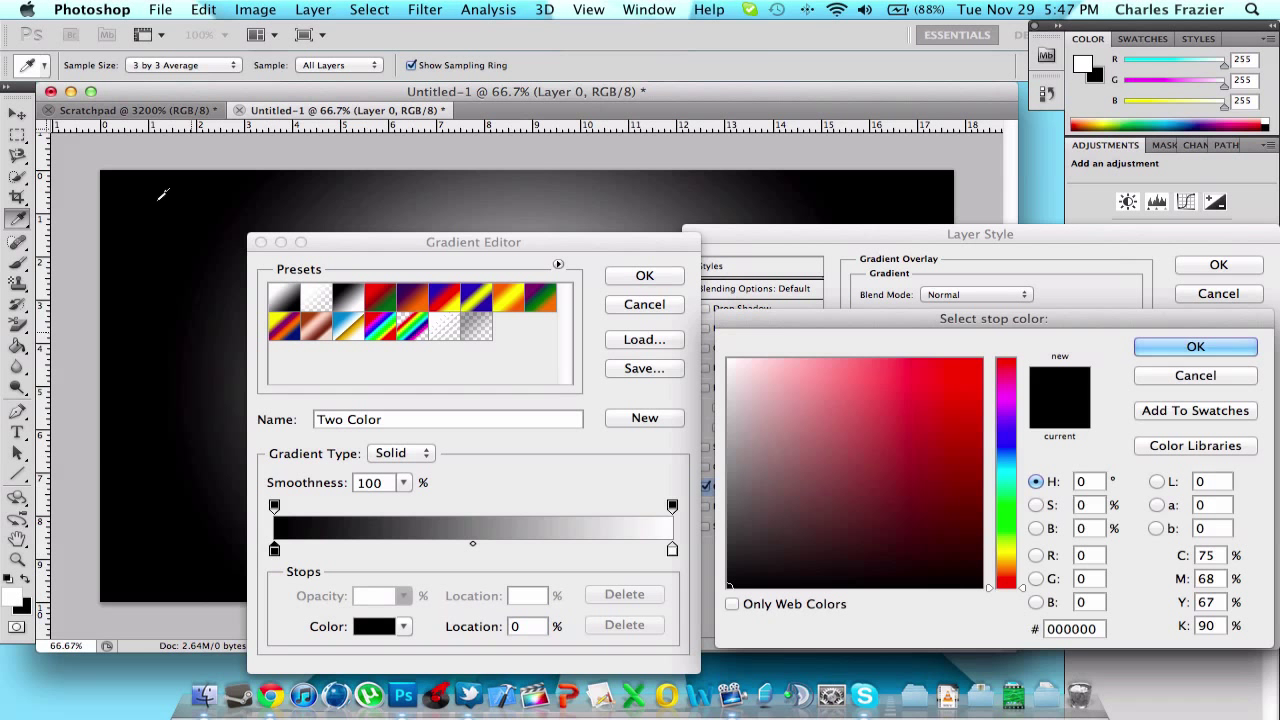
left_click(748, 424)
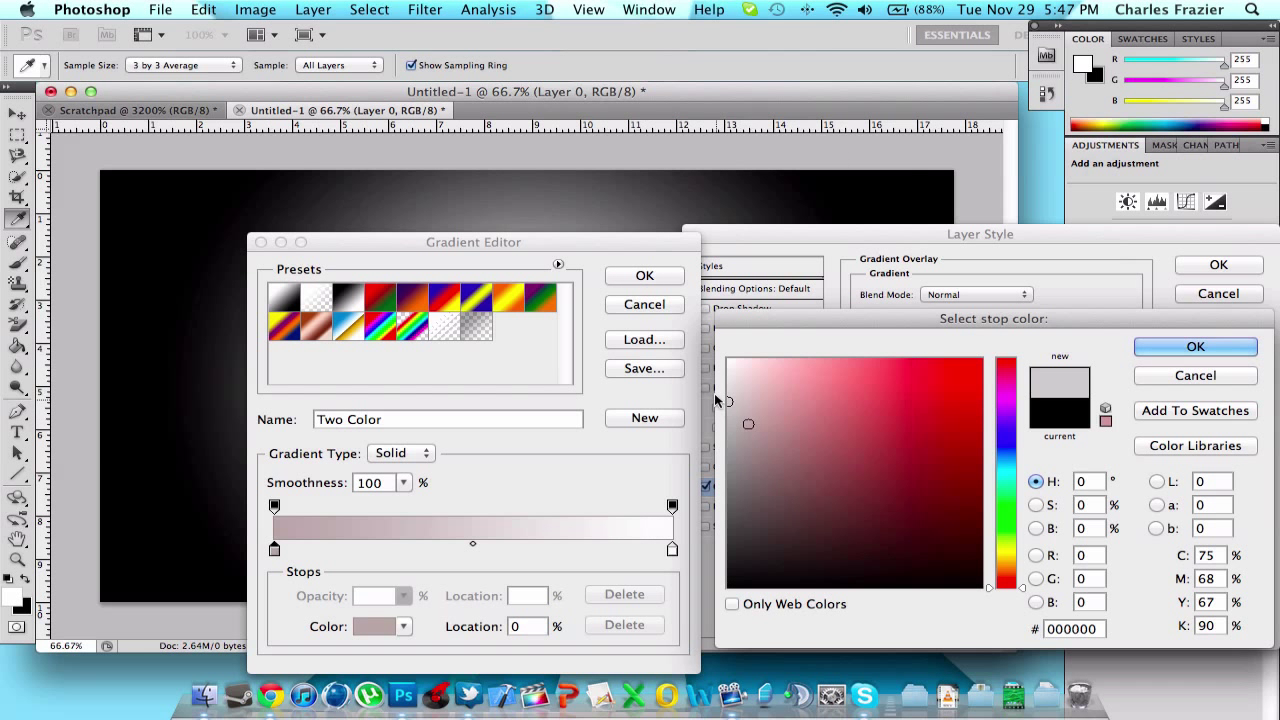
left_click_drag(714, 395, 713, 401)
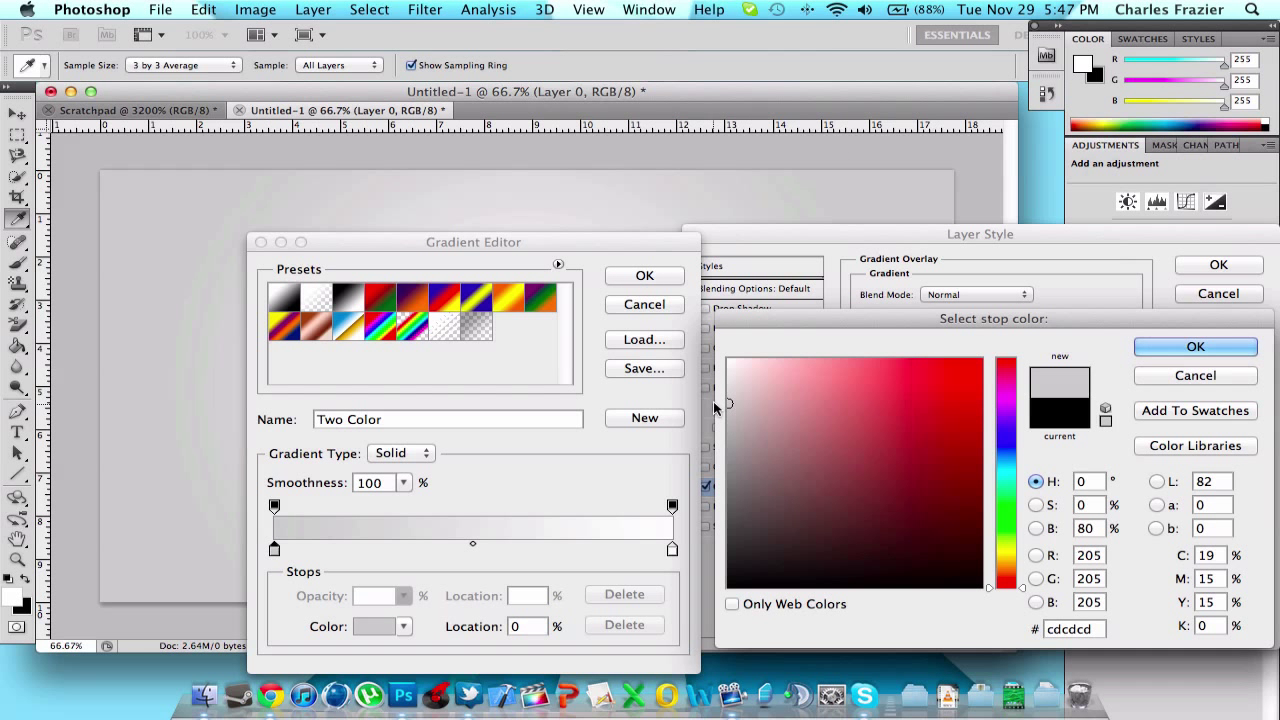
left_click(1232, 350)
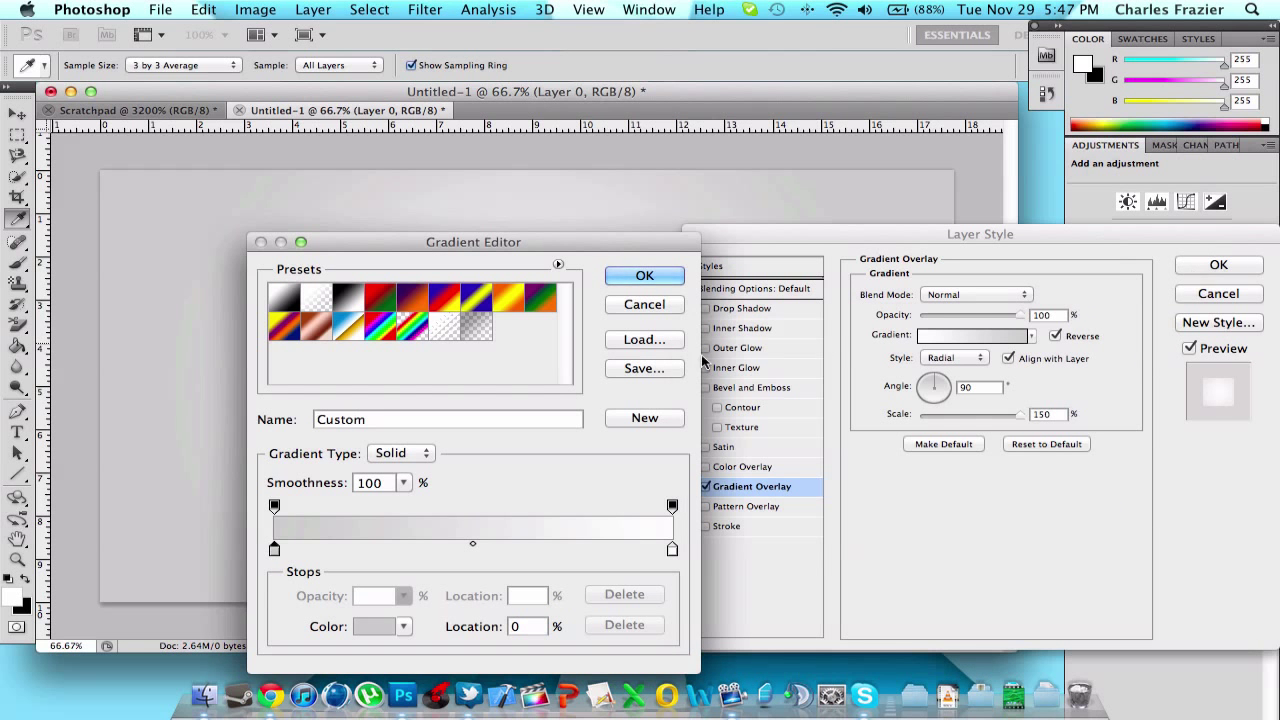
left_click(644, 275)
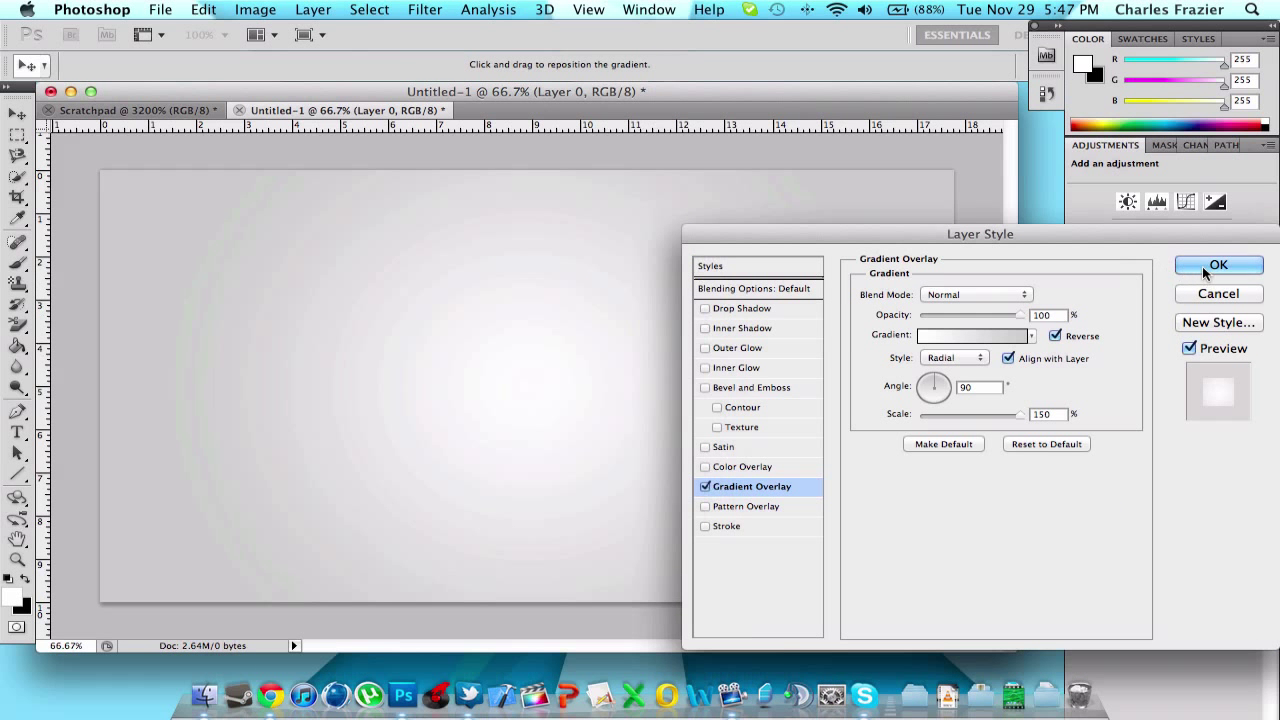
Commit the Layer Style with OK, then reopen Layer 0's Blending Options.
left_click(1206, 268)
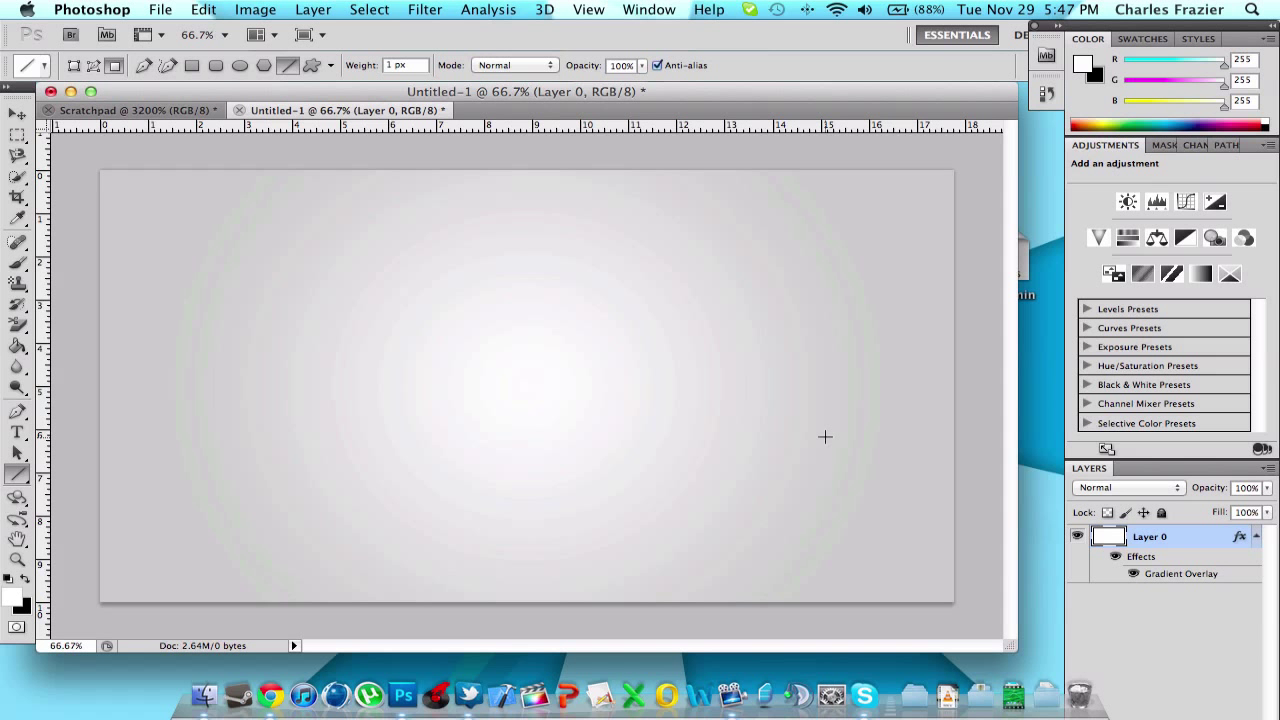
left_click(1257, 541)
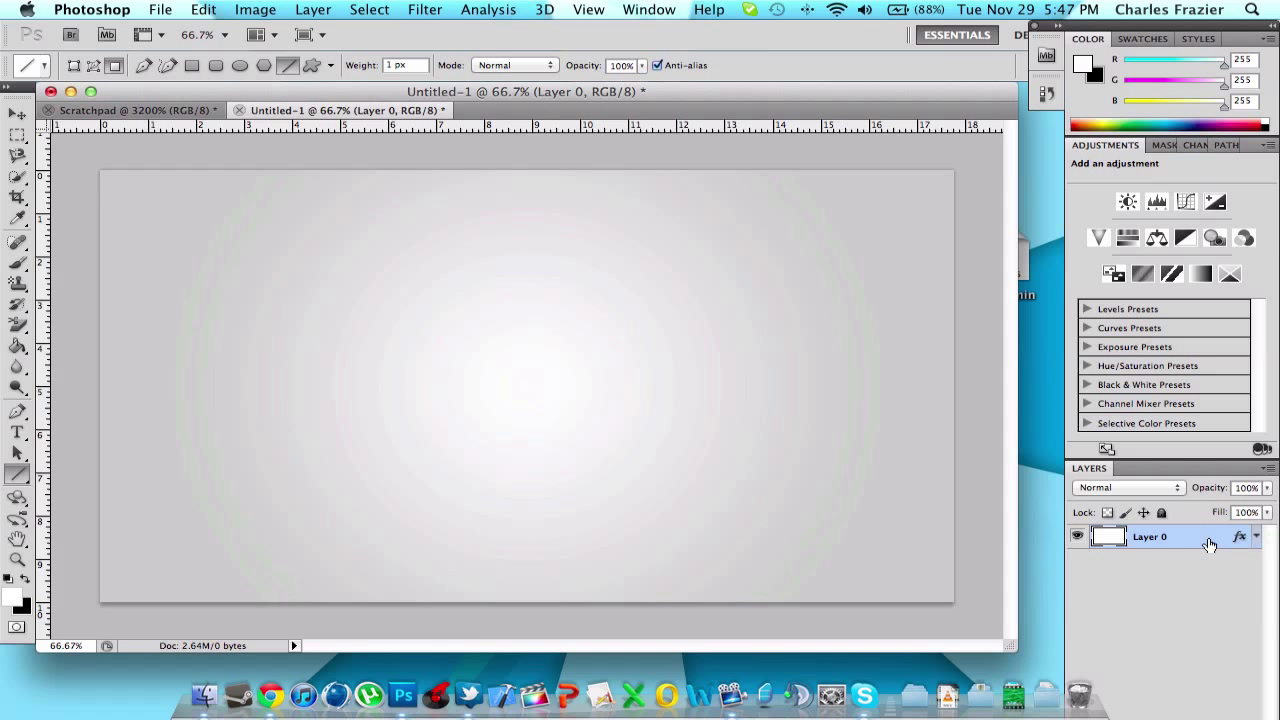
right_click(1206, 536)
left_click(1118, 279)
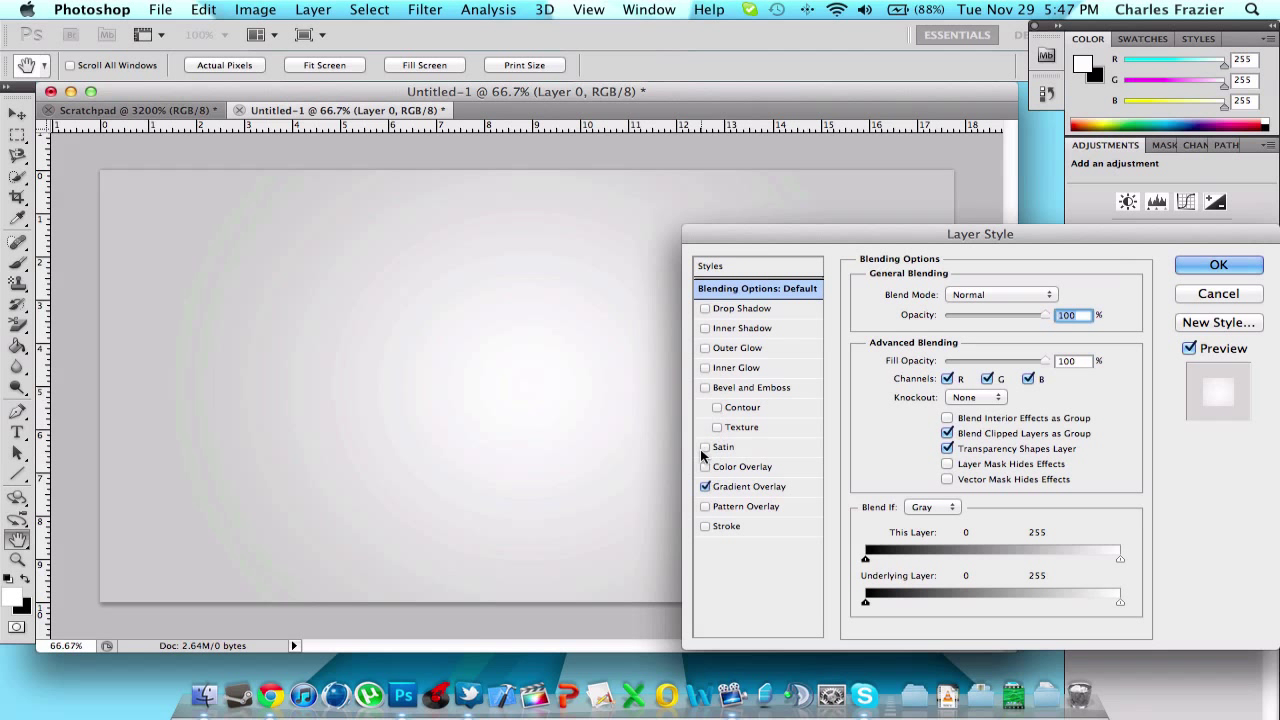
Enable Pattern Overlay using the black-and-white Criscross pattern and adjust its scale.
left_click(728, 507)
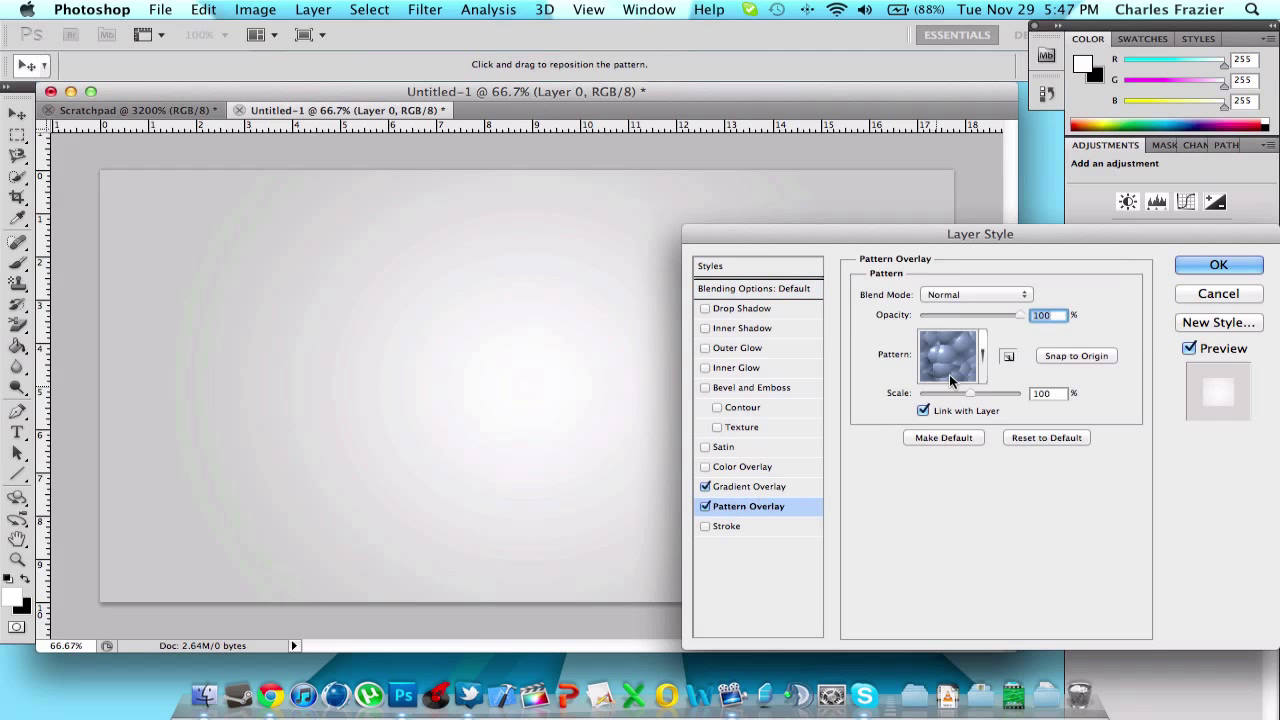
left_click(981, 354)
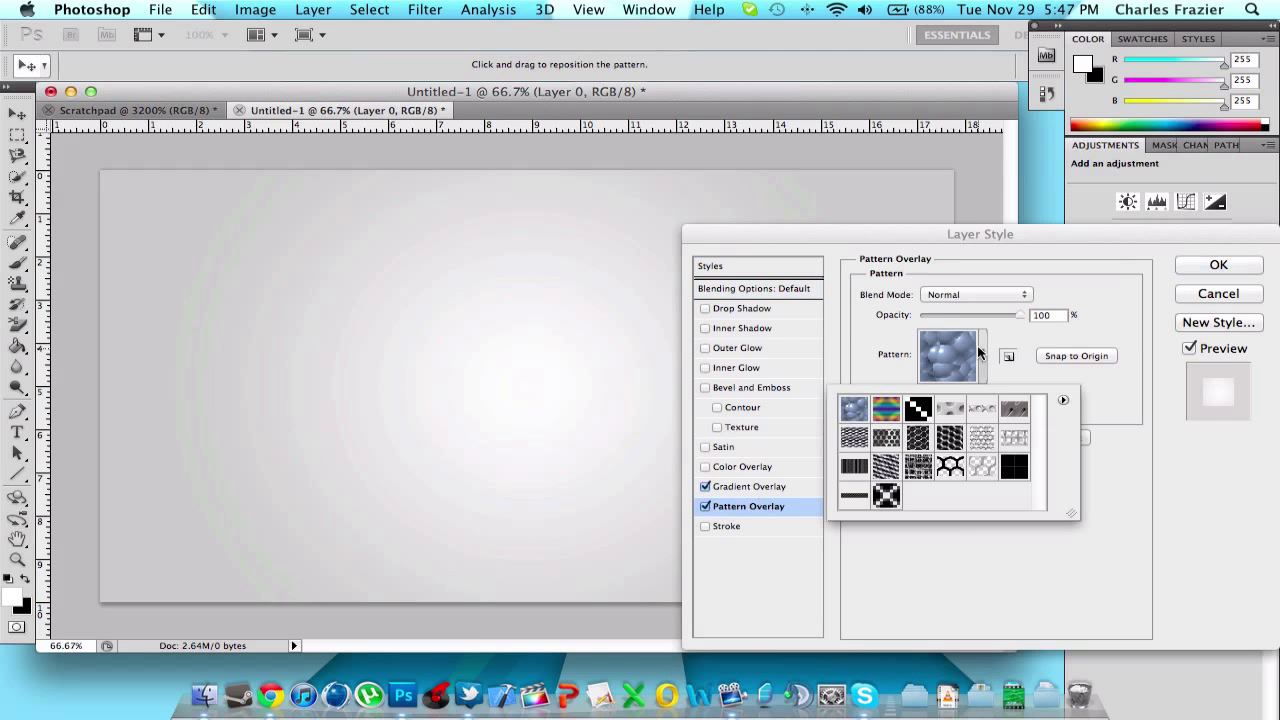
left_click(887, 495)
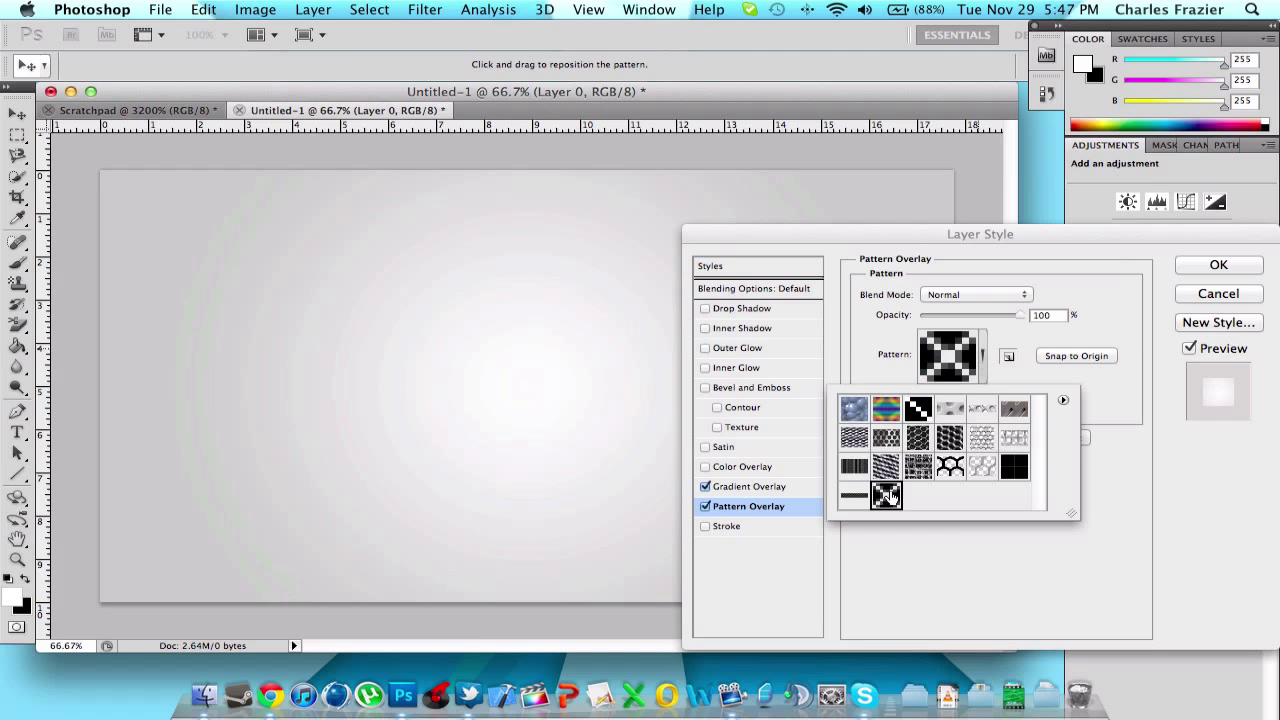
left_click(1050, 525)
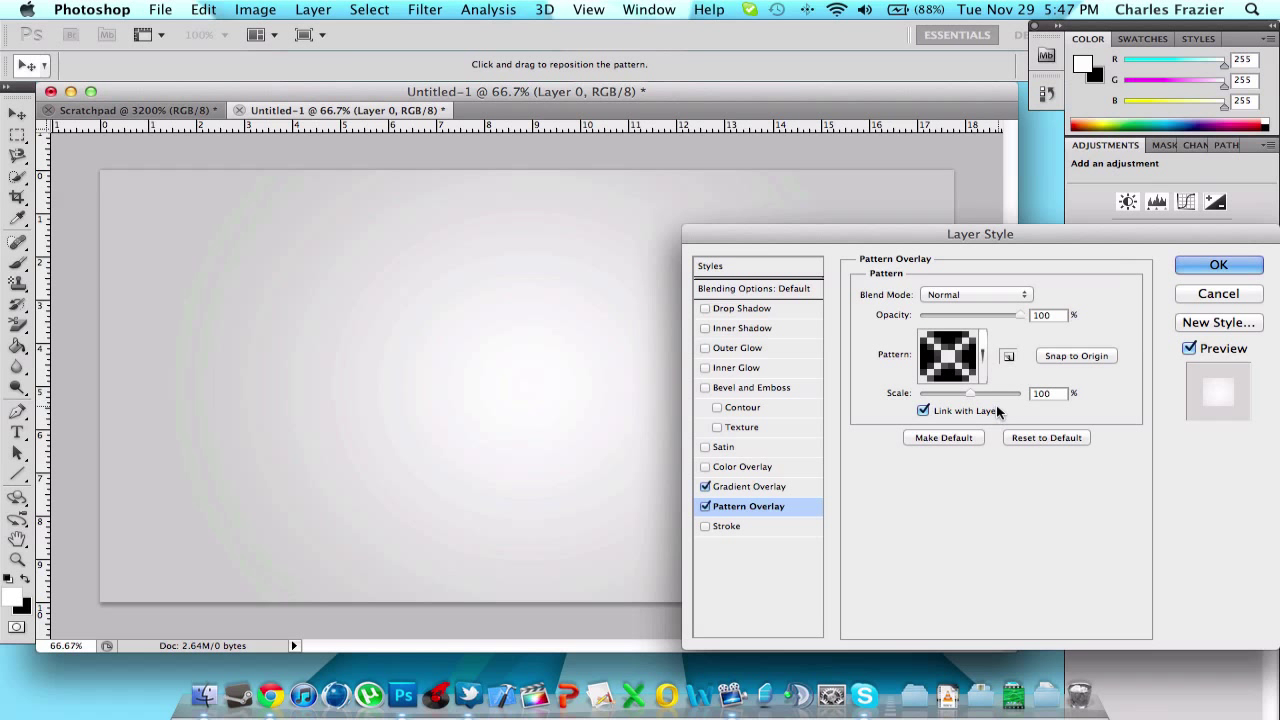
left_click_drag(978, 397, 952, 396)
Set the gradient overlay's opacity to 73%.
left_click(765, 487)
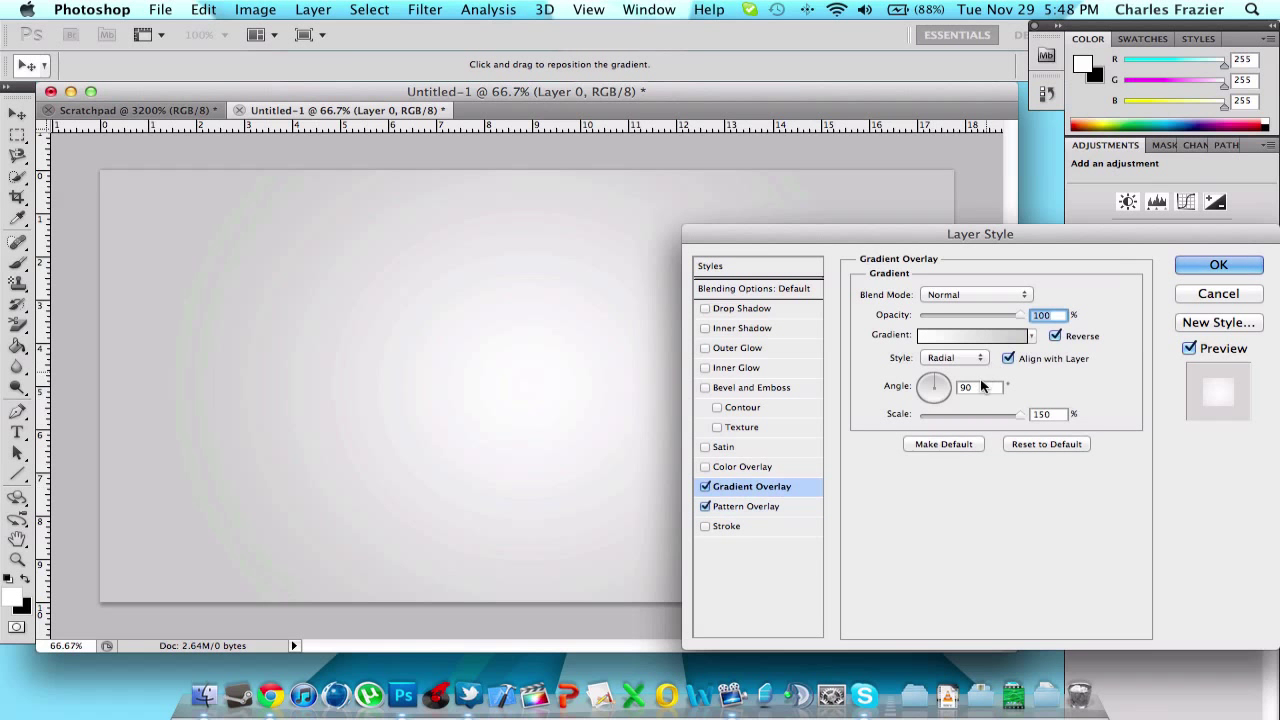
left_click(970, 313)
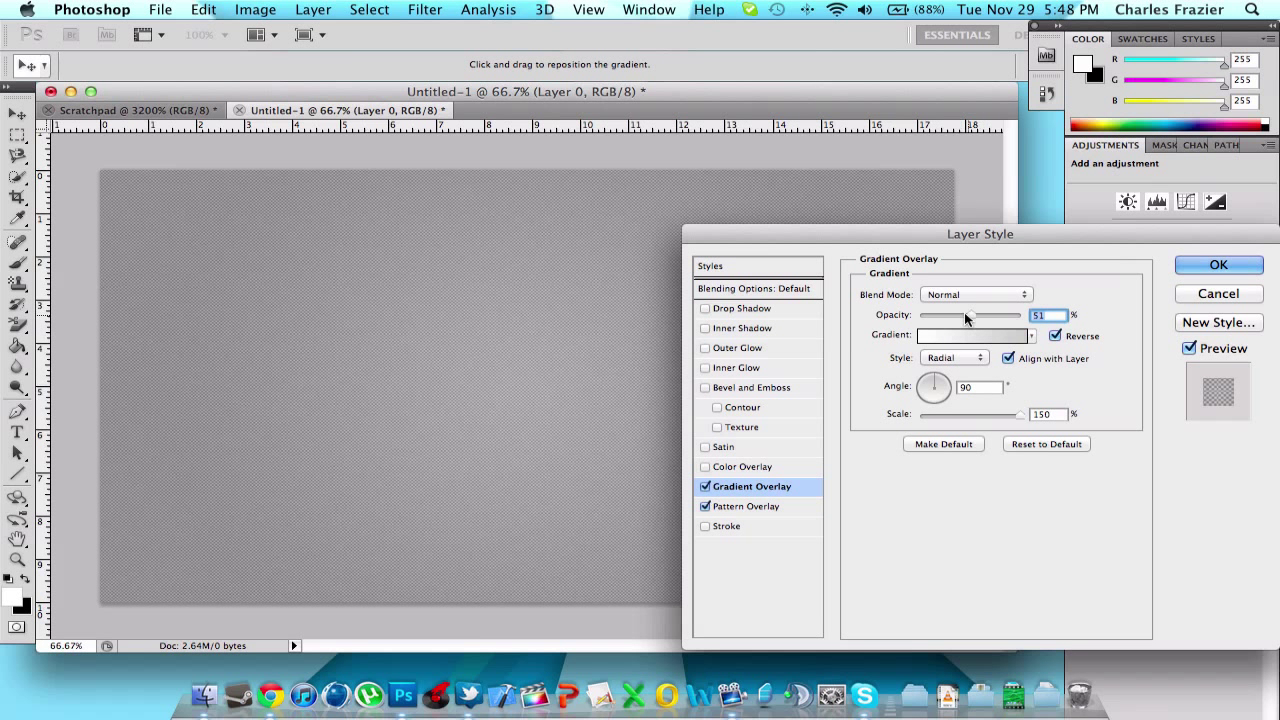
left_click_drag(976, 315, 993, 315)
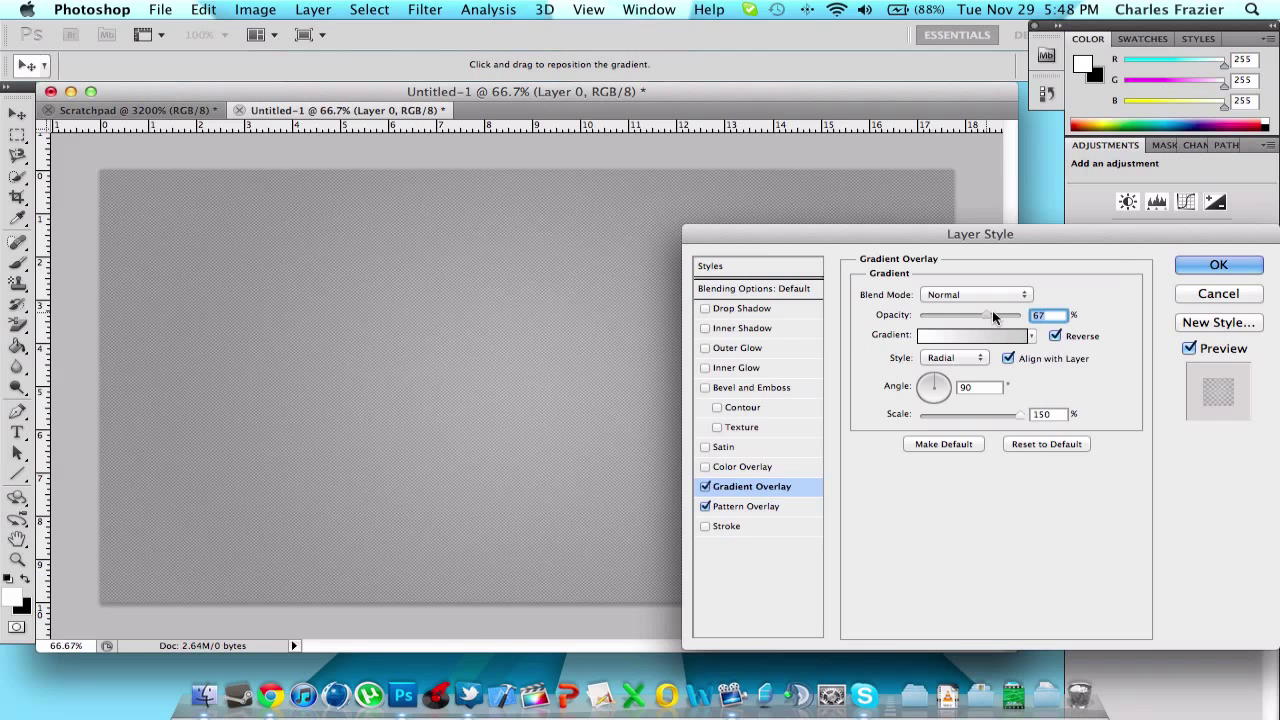
Drag the Pattern Overlay's Scale down to 51%.
left_click(760, 507)
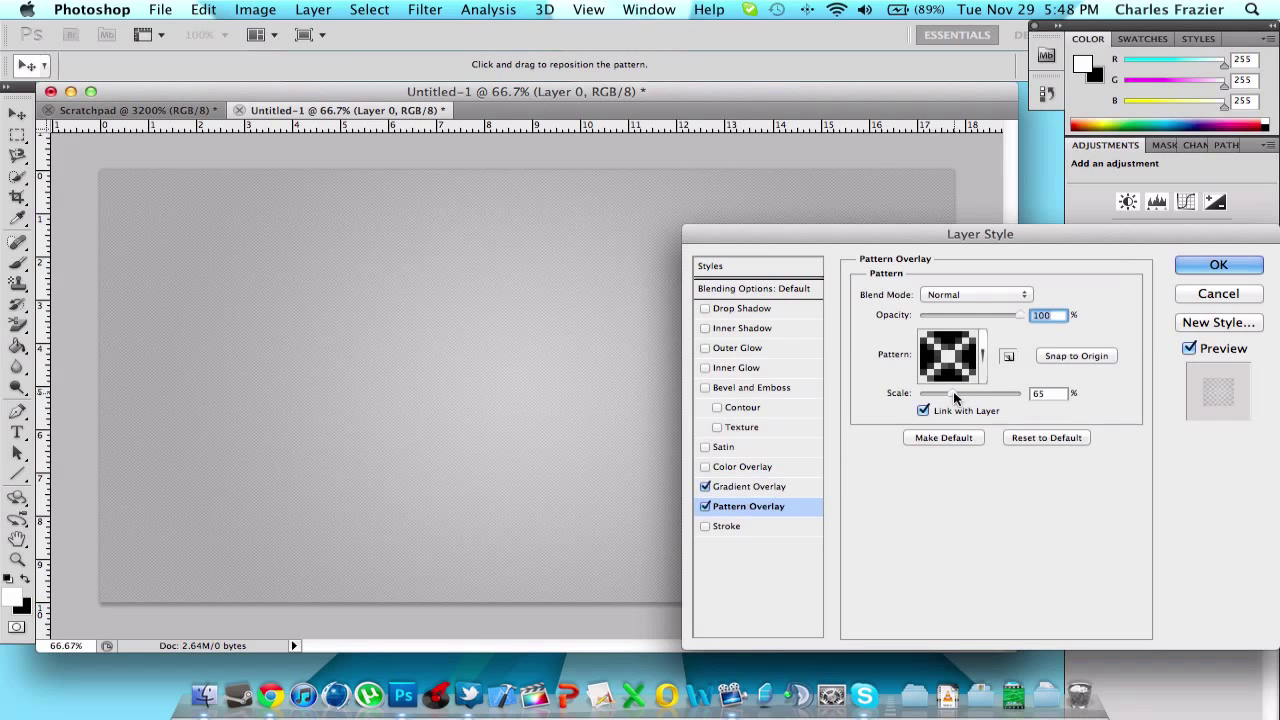
mouse_move(955, 397)
left_mouse_down()
mouse_move(1008, 392)
mouse_move(944, 393)
left_mouse_up()
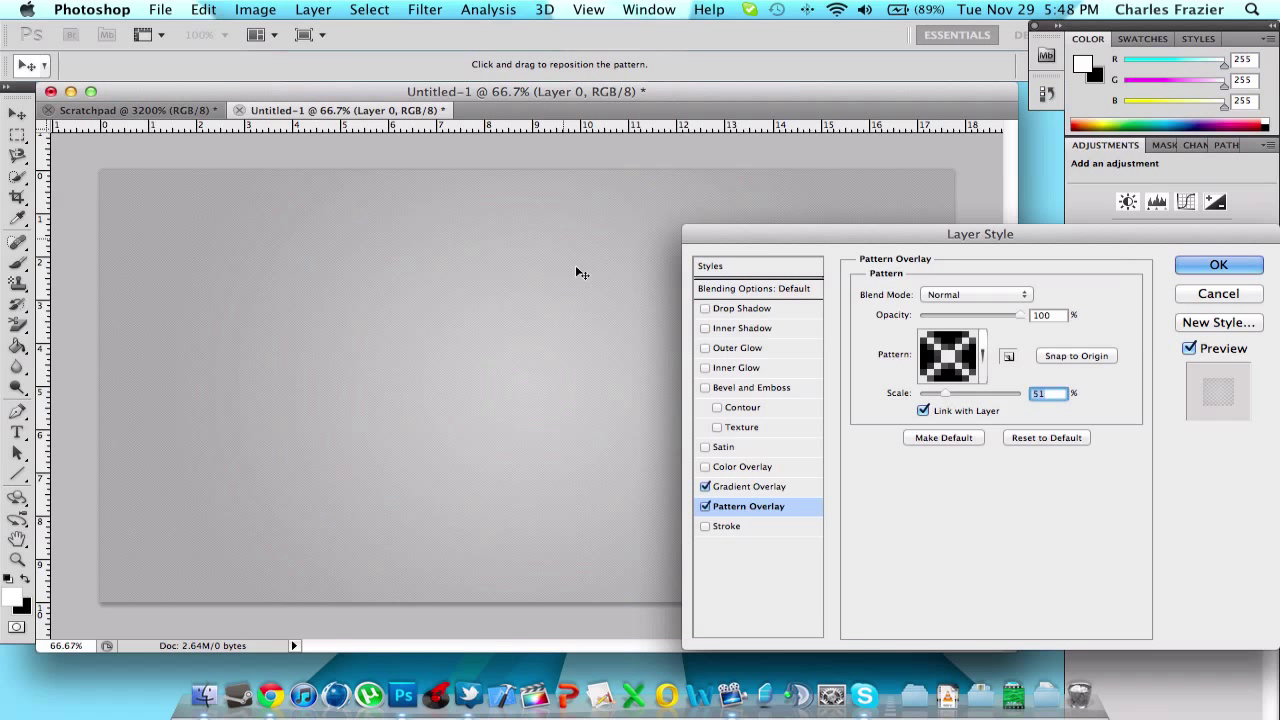